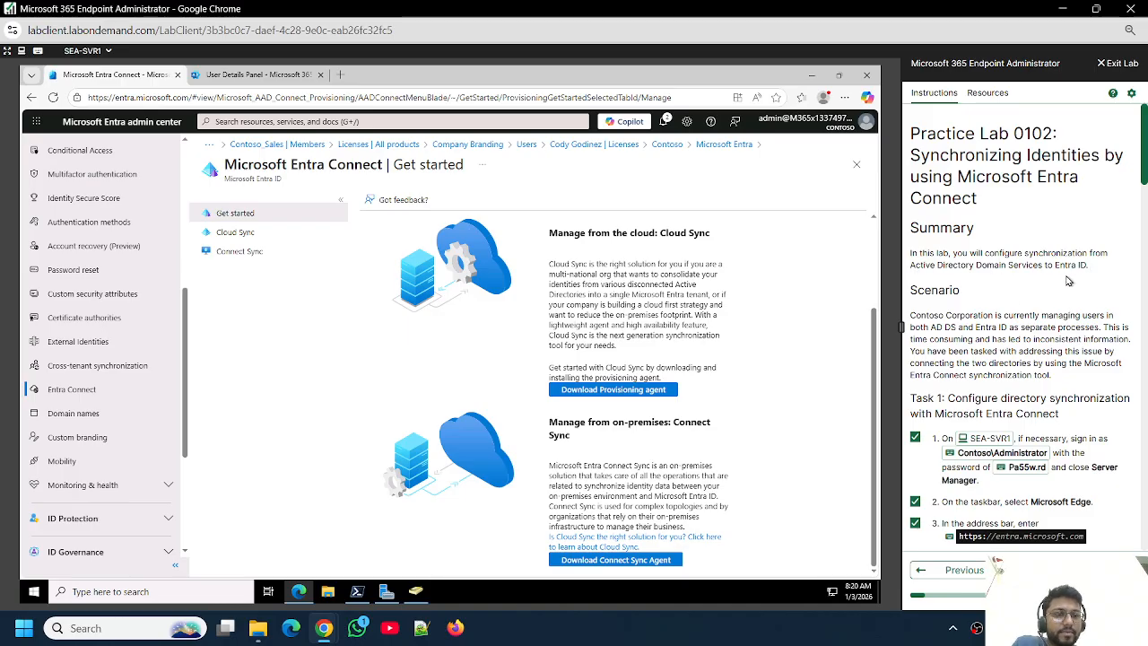
# Step: Review the Task 1 lab instructions, open Entra Connect under Entra ID, and look through its Get started page
pyautogui.scroll(-3, 957, 323)
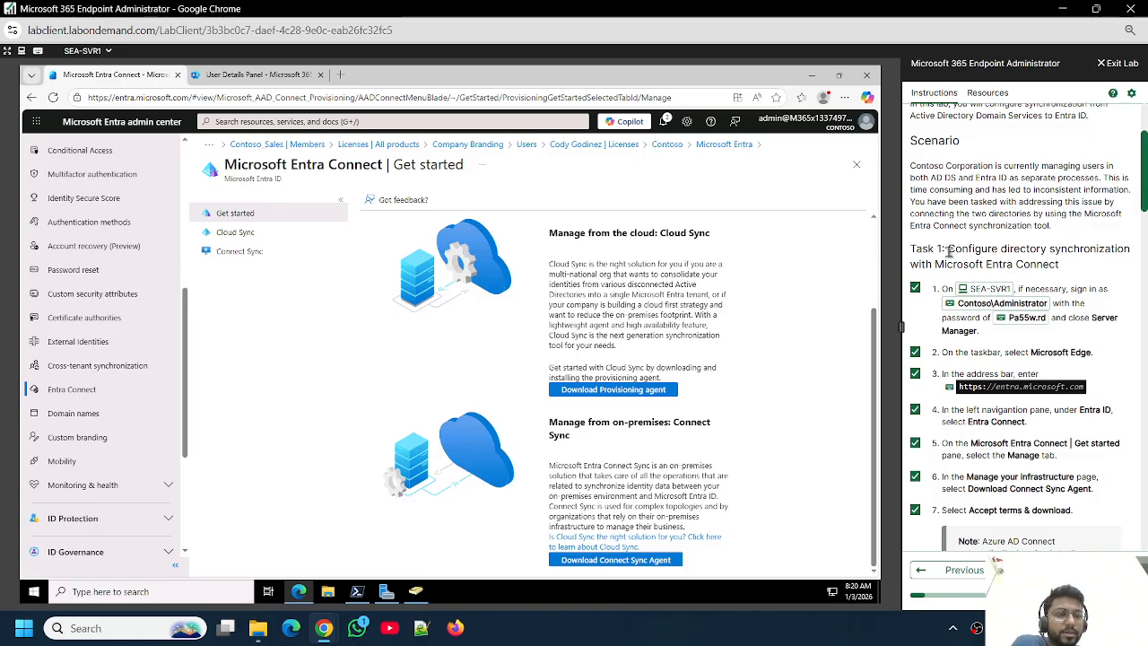
pyautogui.scroll(-3, 987, 230)
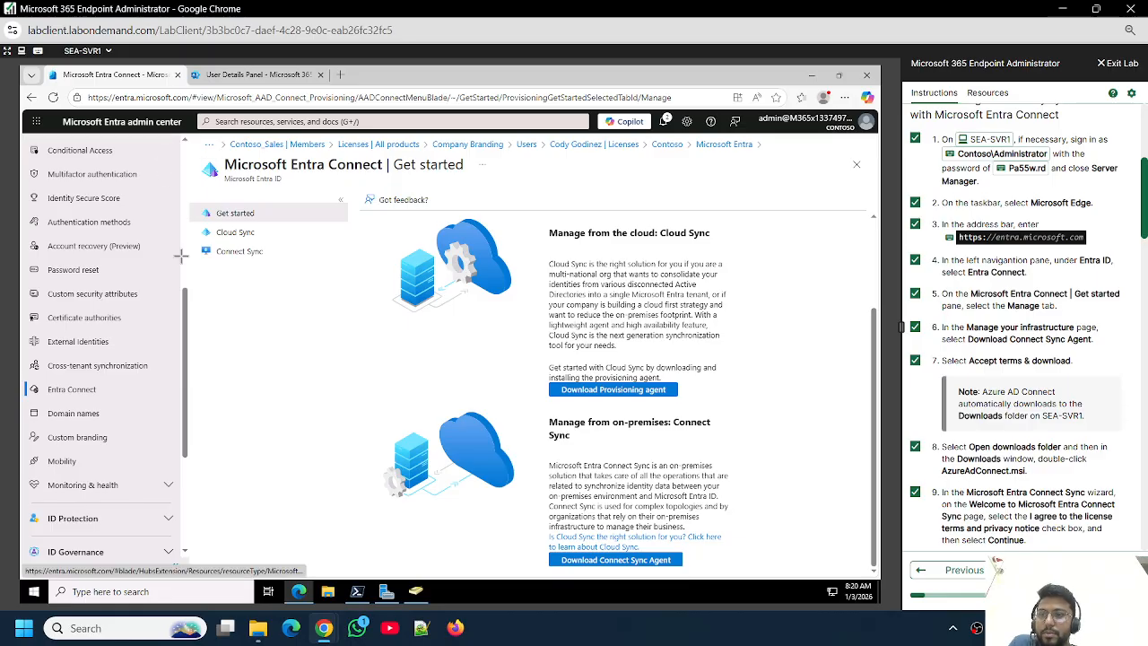
pyautogui.moveTo(186, 301); pyautogui.dragTo(185, 135)
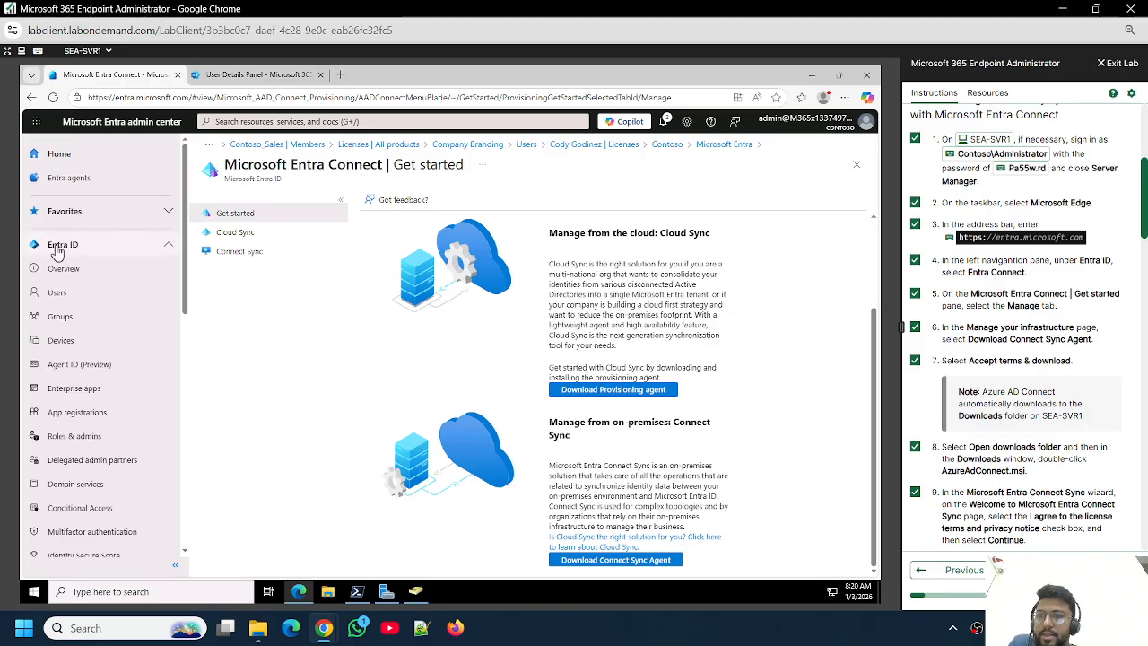
pyautogui.click(137, 246)
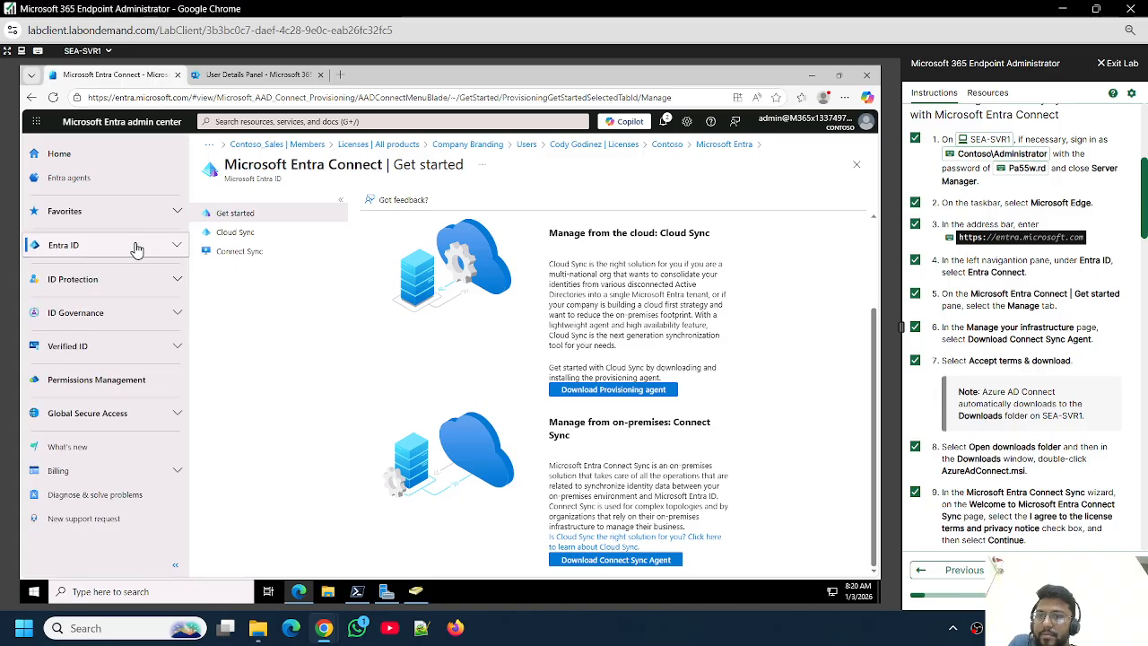
pyautogui.click(134, 249)
pyautogui.scroll(-2, 121, 310)
pyautogui.scroll(-4, 110, 330)
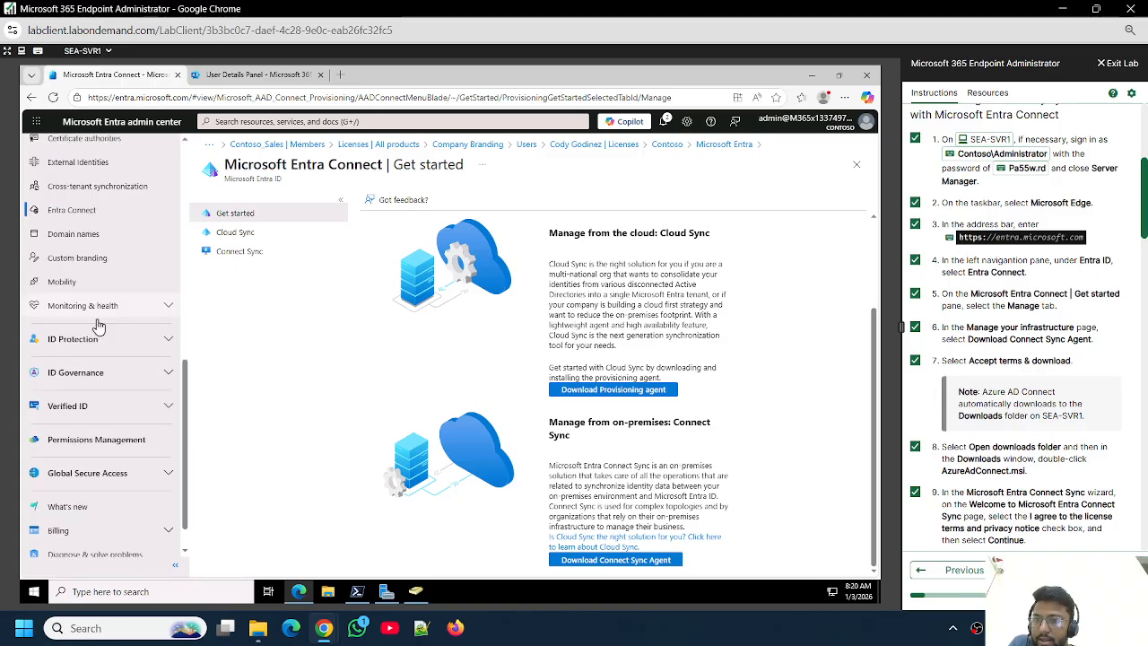
pyautogui.click(82, 215)
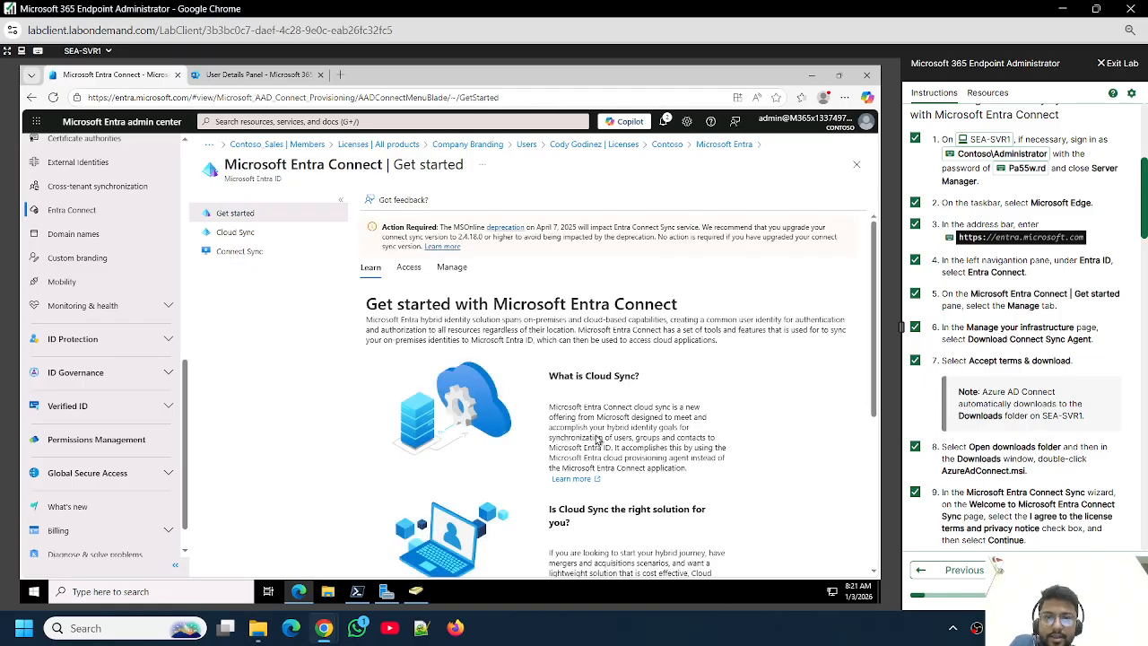
pyautogui.scroll(-3, 598, 438)
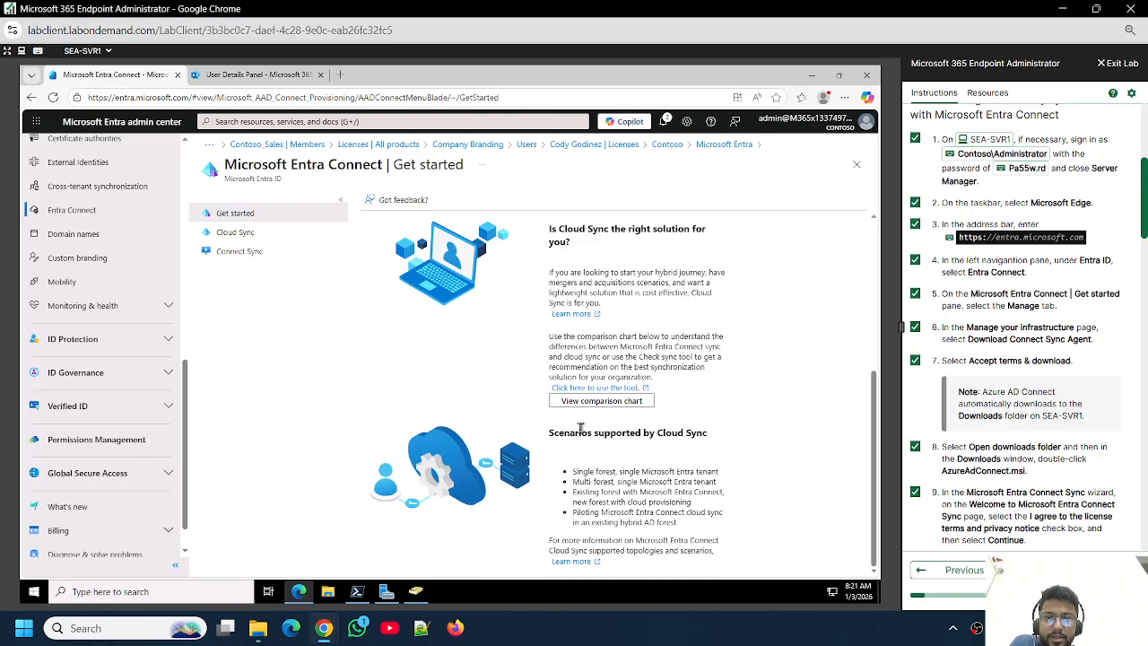
# Step: Open the Connect Sync page of Microsoft Entra Connect and review its provisioning and user sign-in status
pyautogui.click(245, 261)
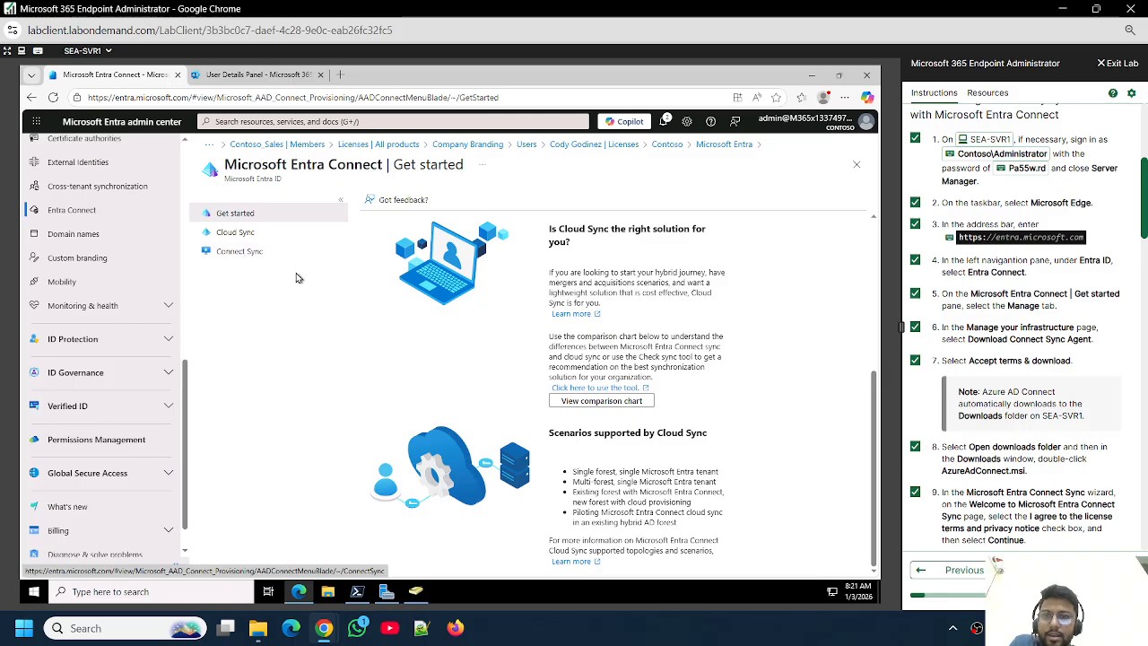
pyautogui.click(252, 257)
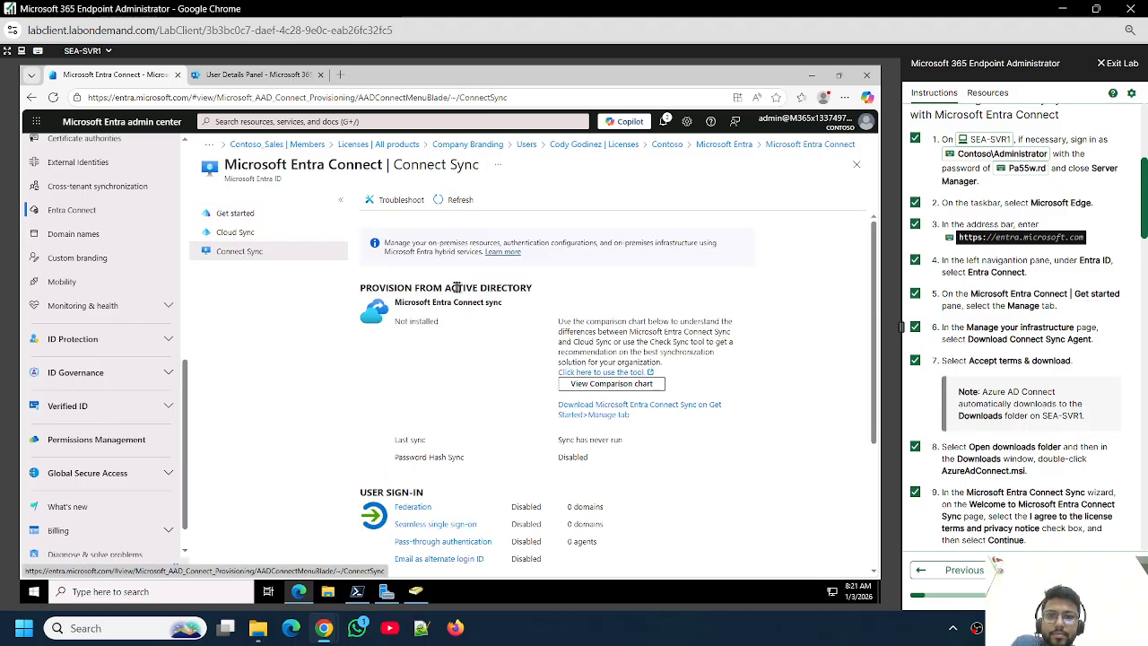
pyautogui.scroll(-3, 527, 339)
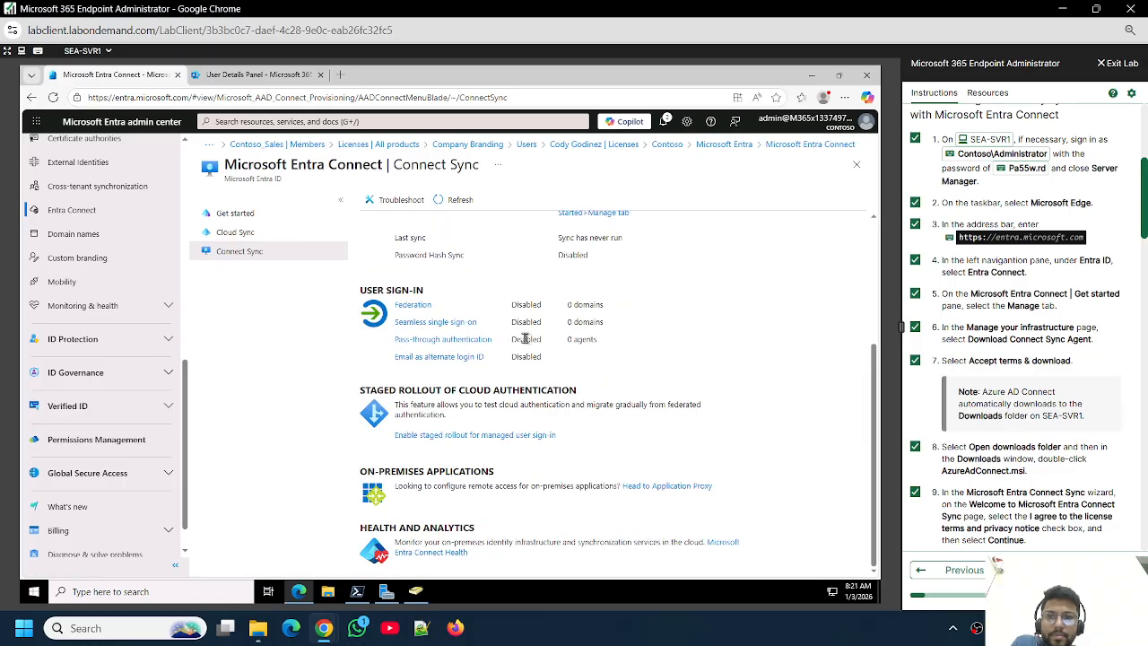
pyautogui.scroll(3, 526, 339)
pyautogui.scroll(-3, 522, 340)
pyautogui.scroll(3, 556, 340)
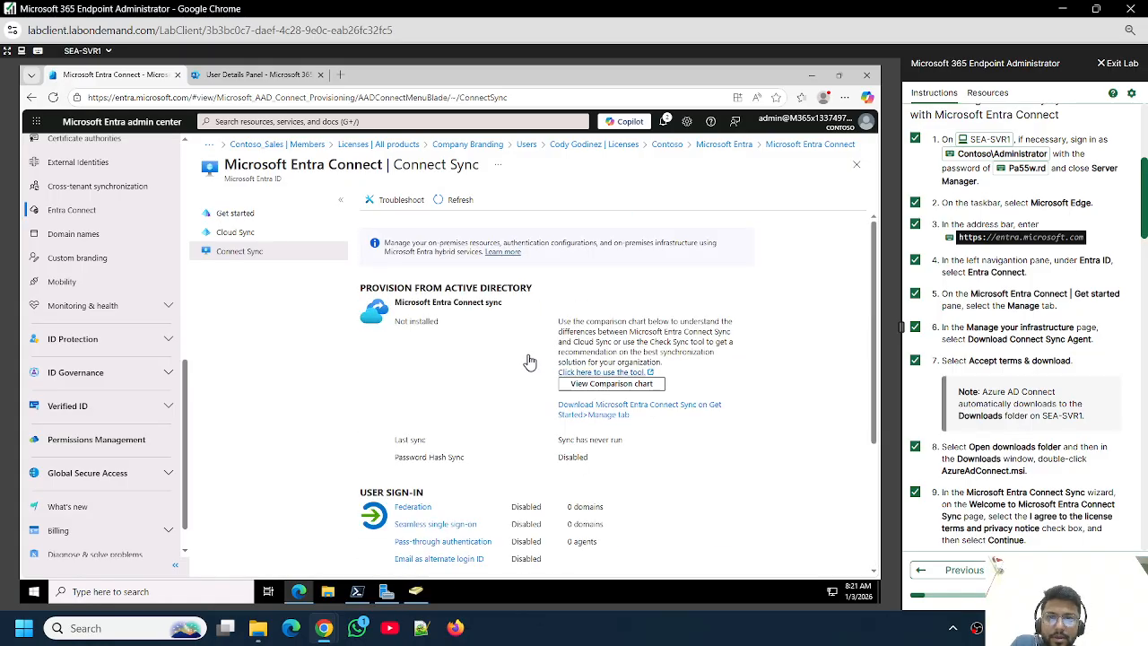
# Step: Follow the Microsoft Entra Connect Sync download link to the Manage page and show the browser's downloaded files
pyautogui.click(642, 411)
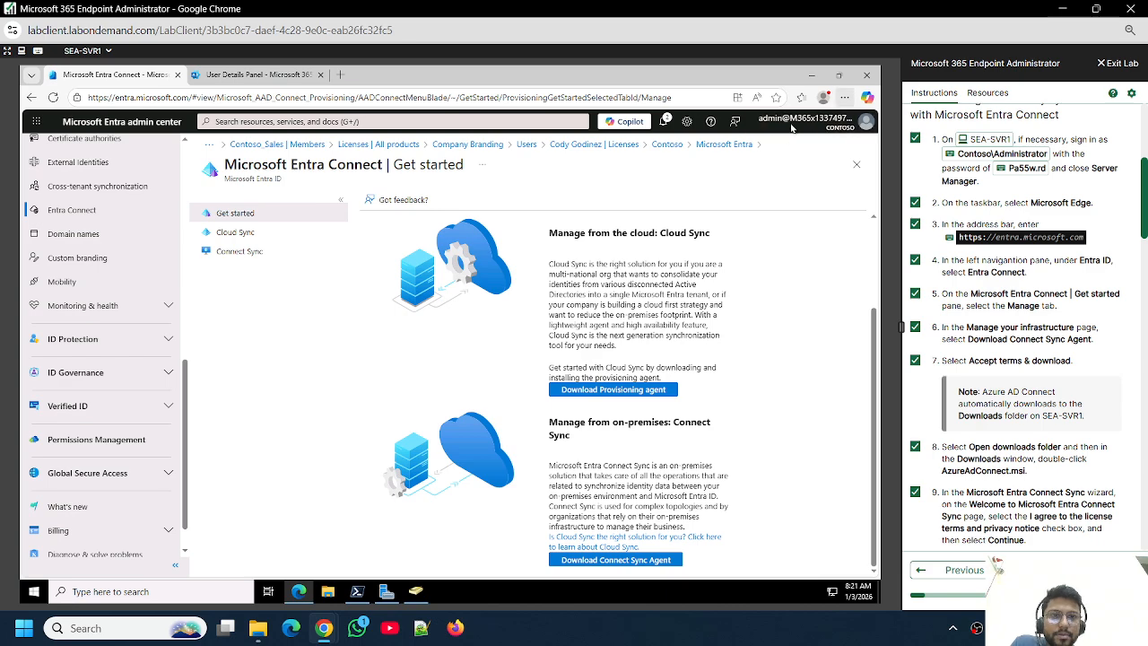
pyautogui.click(844, 97)
pyautogui.click(704, 266)
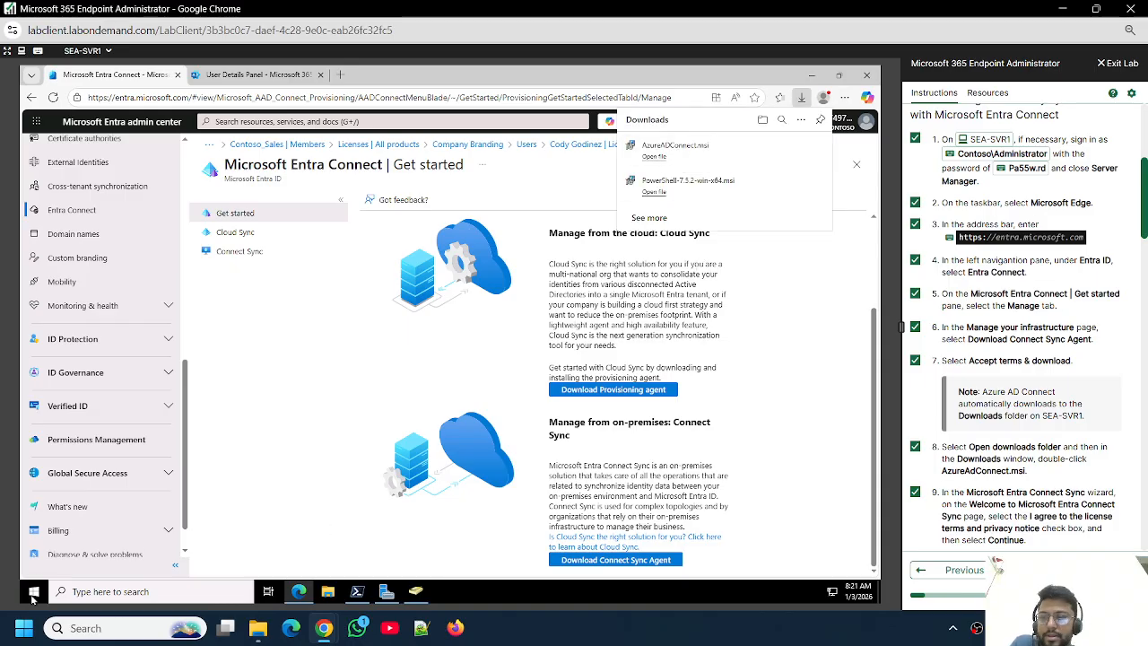
# Step: Launch the installed Azure AD Connect application on SEA-SVR1
pyautogui.click(33, 596)
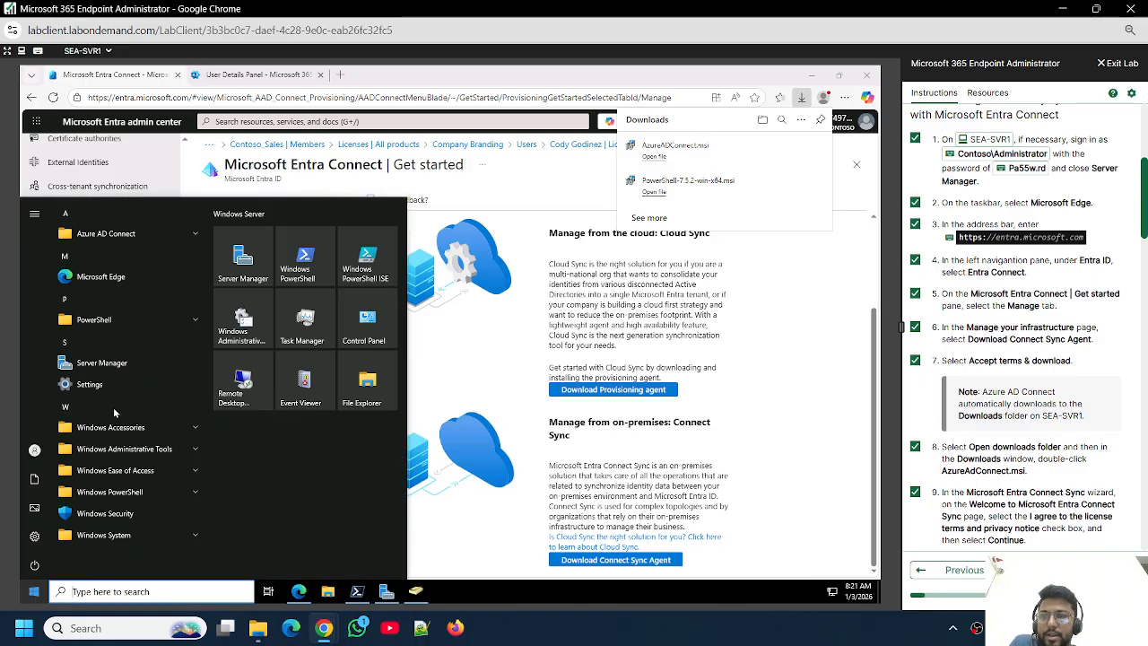
pyautogui.click(121, 234)
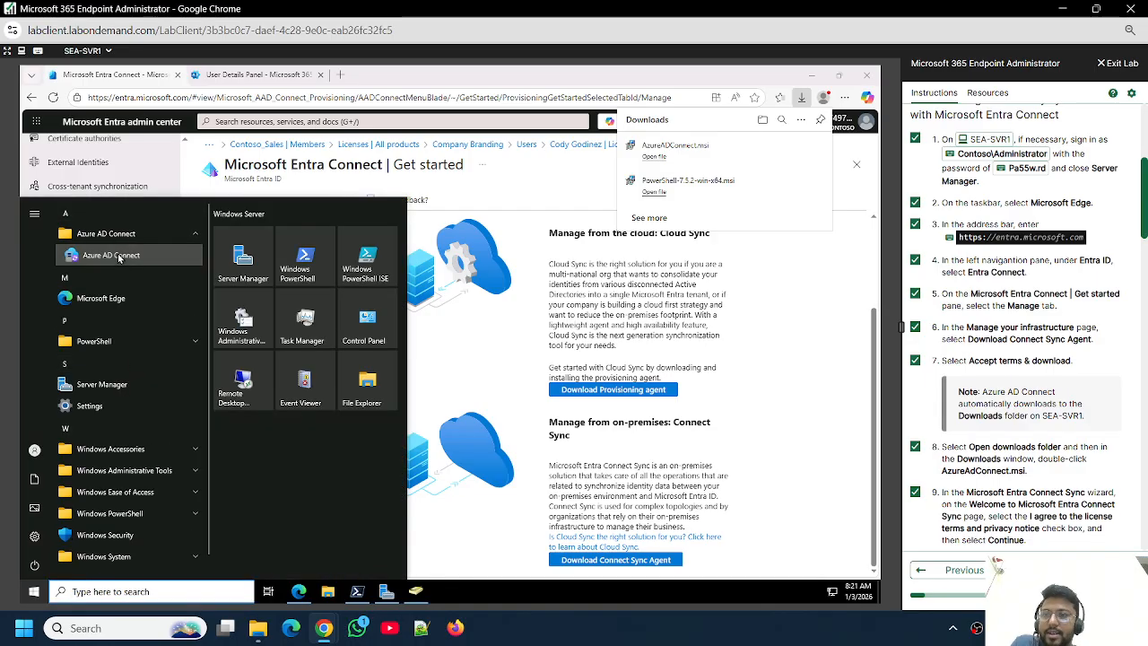
pyautogui.click(114, 256)
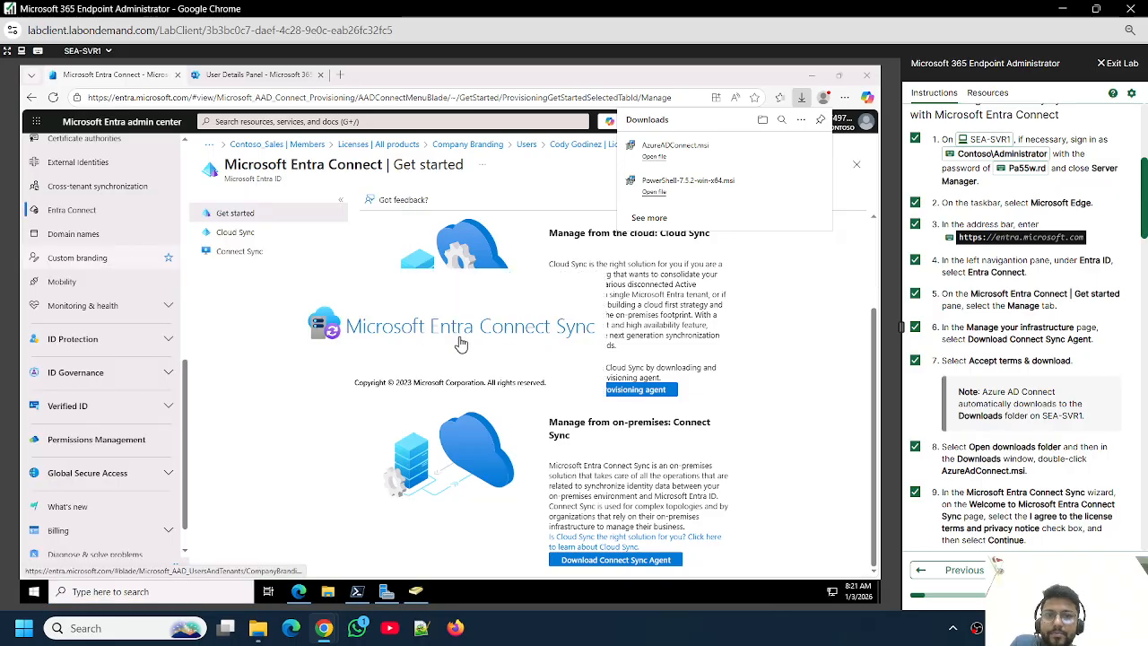
# Step: Choose the customized setup in the Microsoft Entra Connect Sync wizard and install the required components with the default options
pyautogui.scroll(-2, 969, 400)
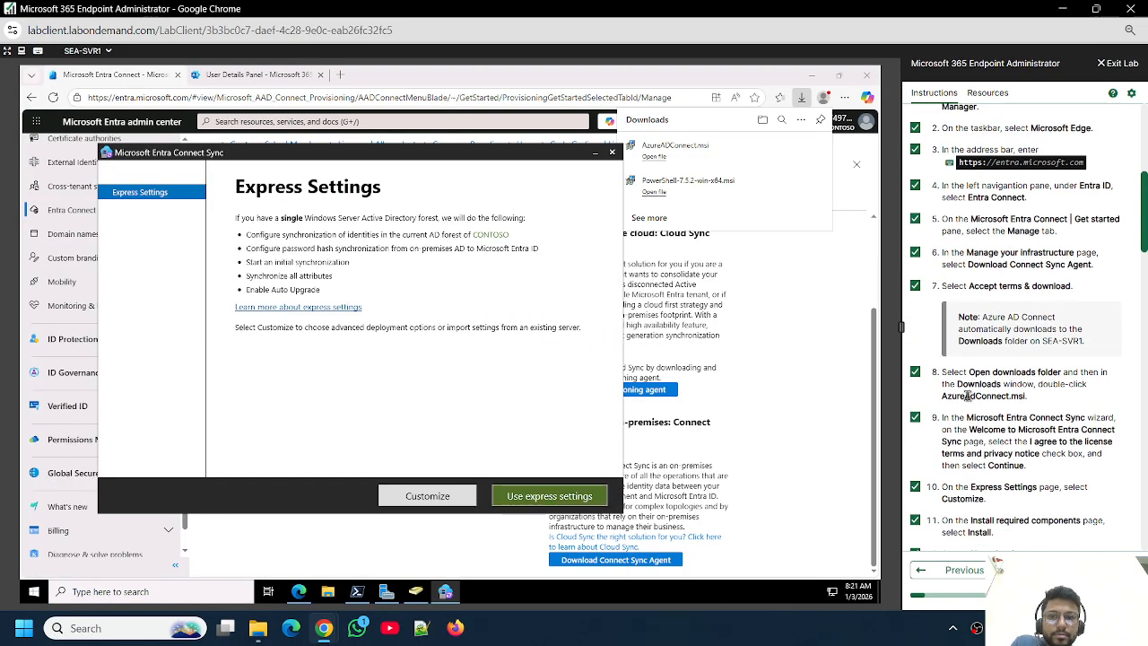
pyautogui.scroll(-2, 1003, 314)
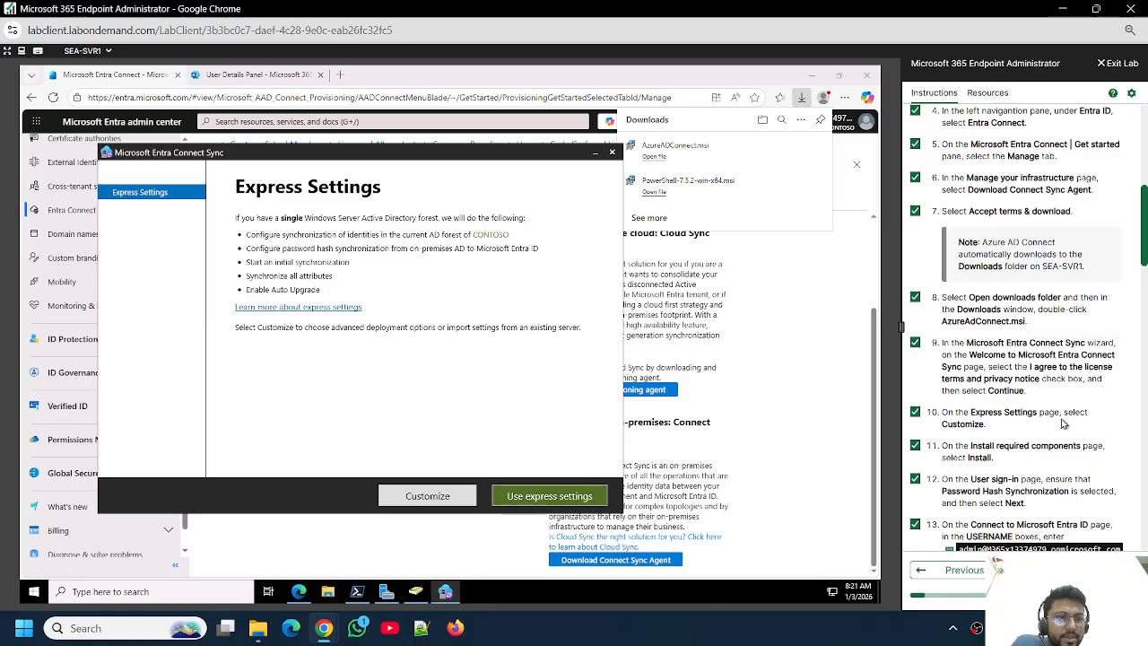
pyautogui.click(431, 498)
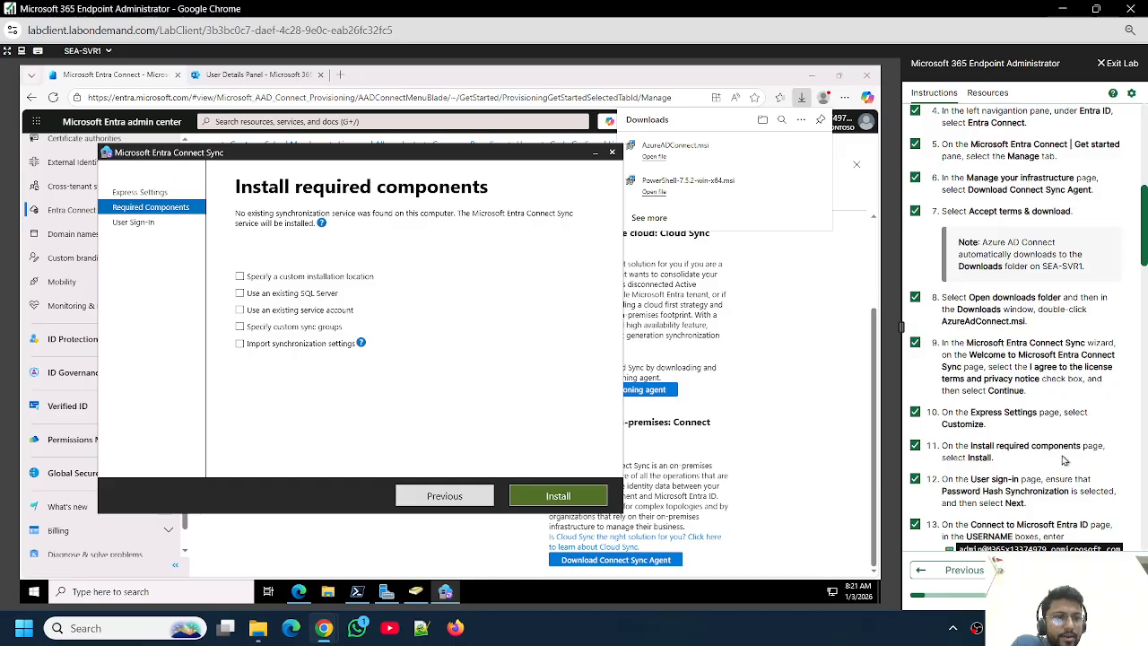
pyautogui.click(559, 497)
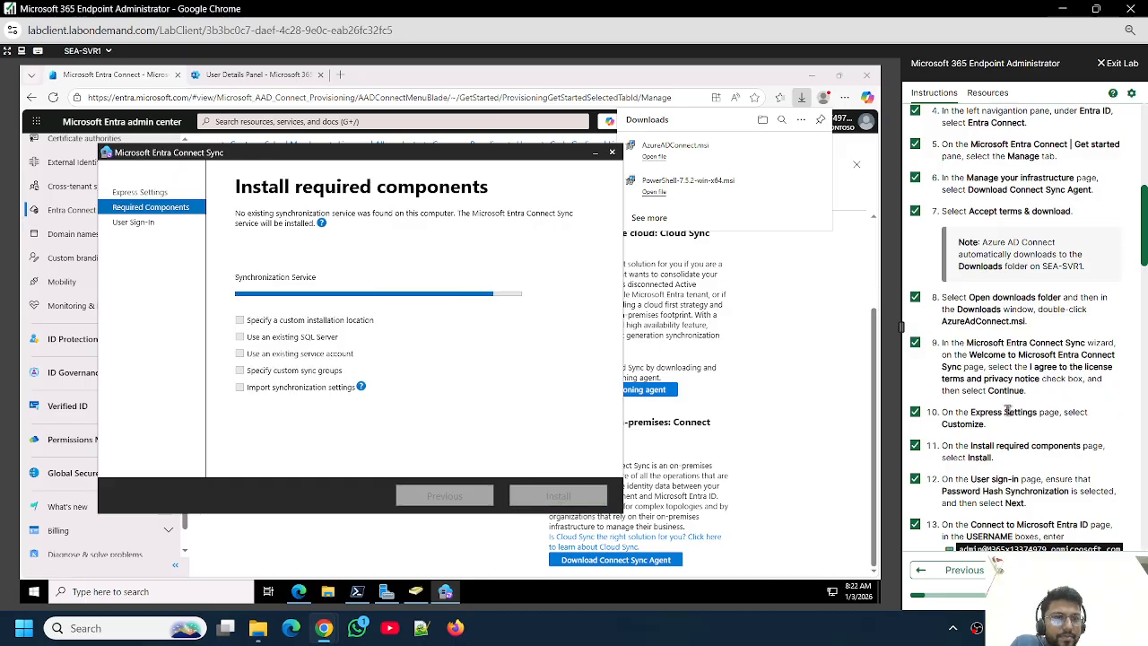
# Step: Clear the completion marks from lab instruction 13 onward and proceed with Password Hash Synchronization as the sign-on method
pyautogui.scroll(-3, 1008, 411)
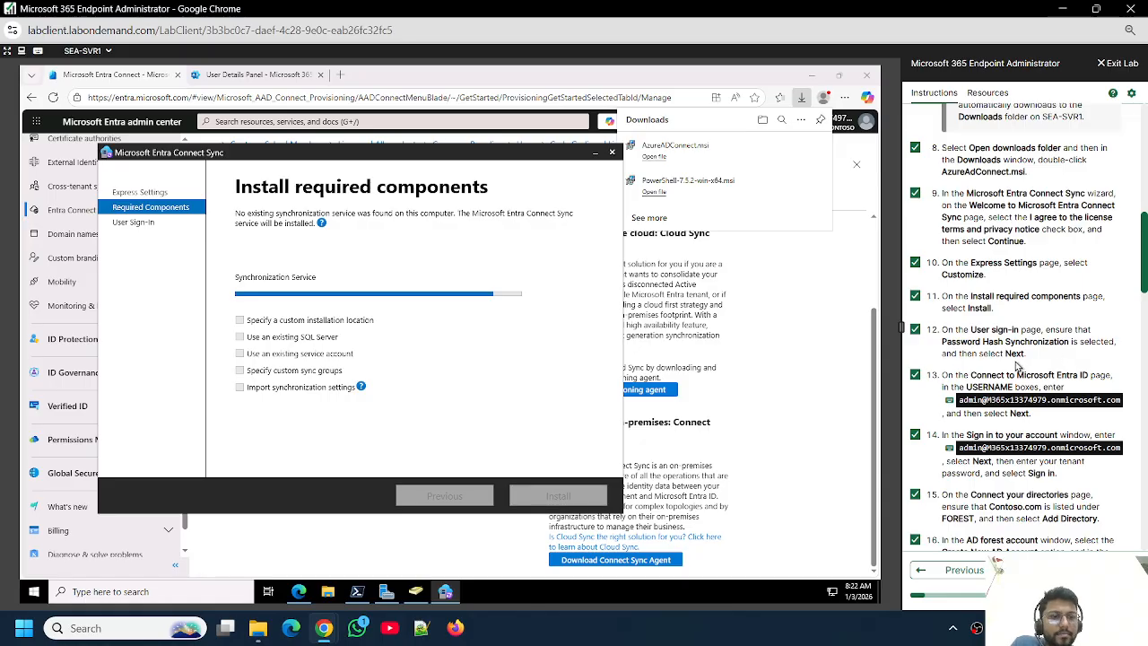
pyautogui.click(916, 376)
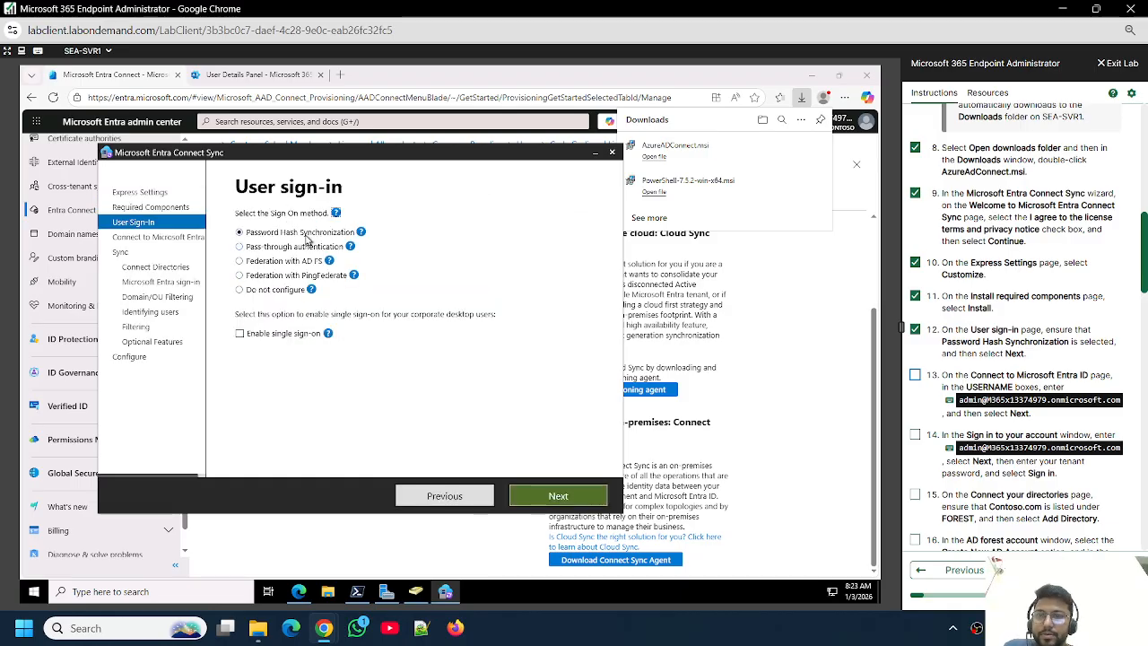
pyautogui.moveTo(362, 236)
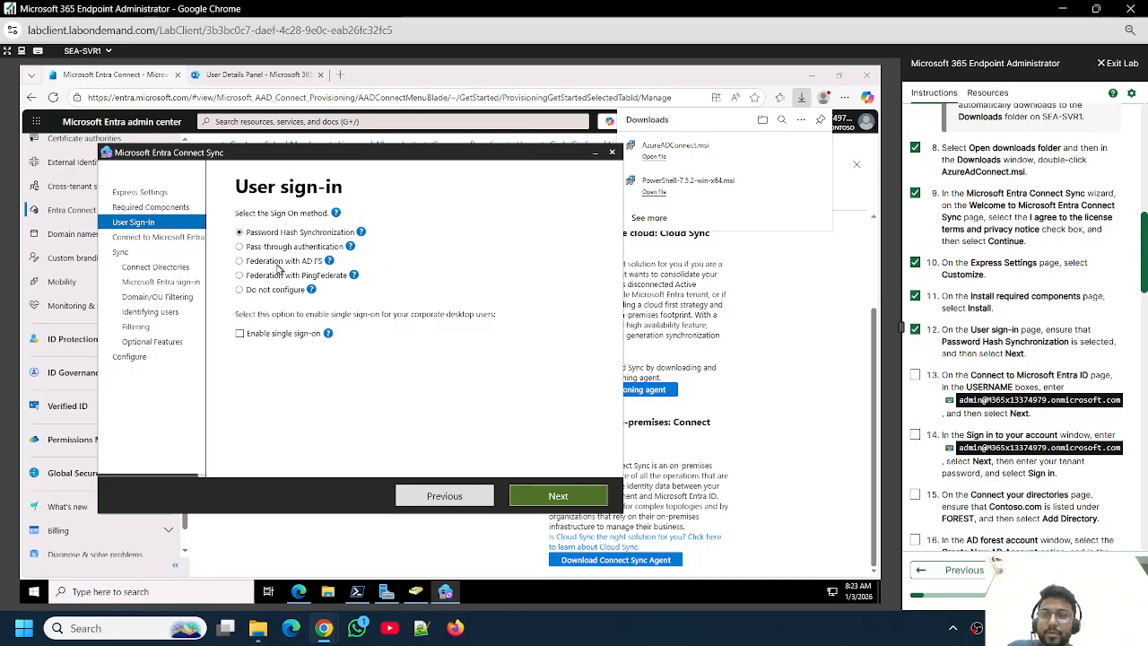
pyautogui.click(558, 496)
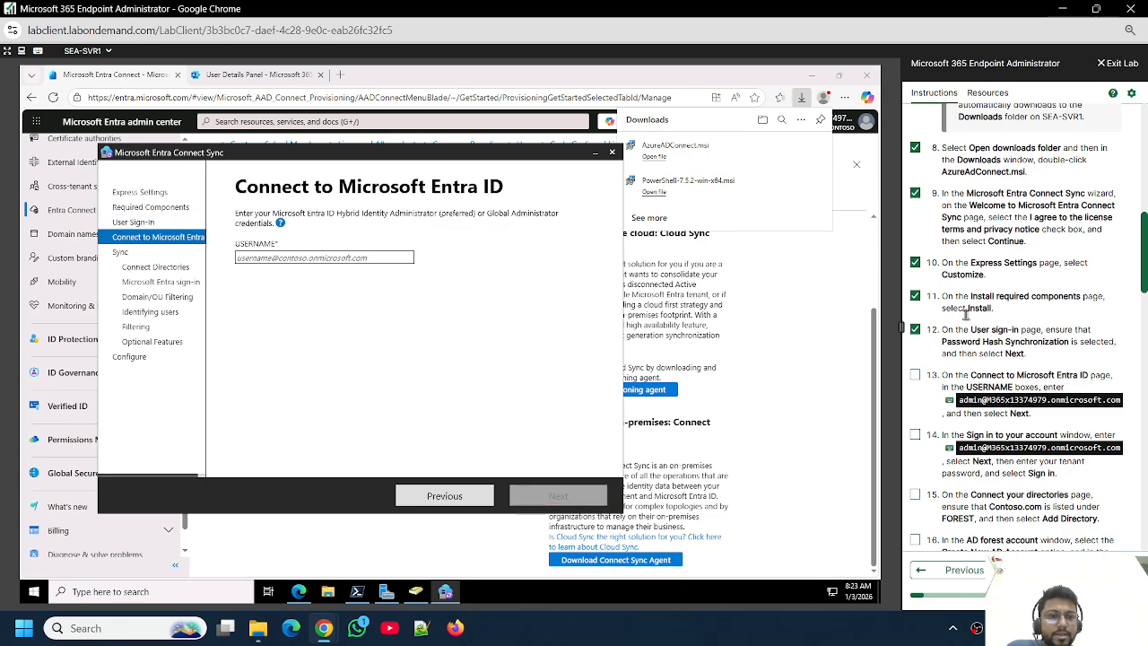
# Step: Enter the tenant's administrative username for the Microsoft Entra ID connection and sign in with the existing MOD Administrator account
pyautogui.click(986, 95)
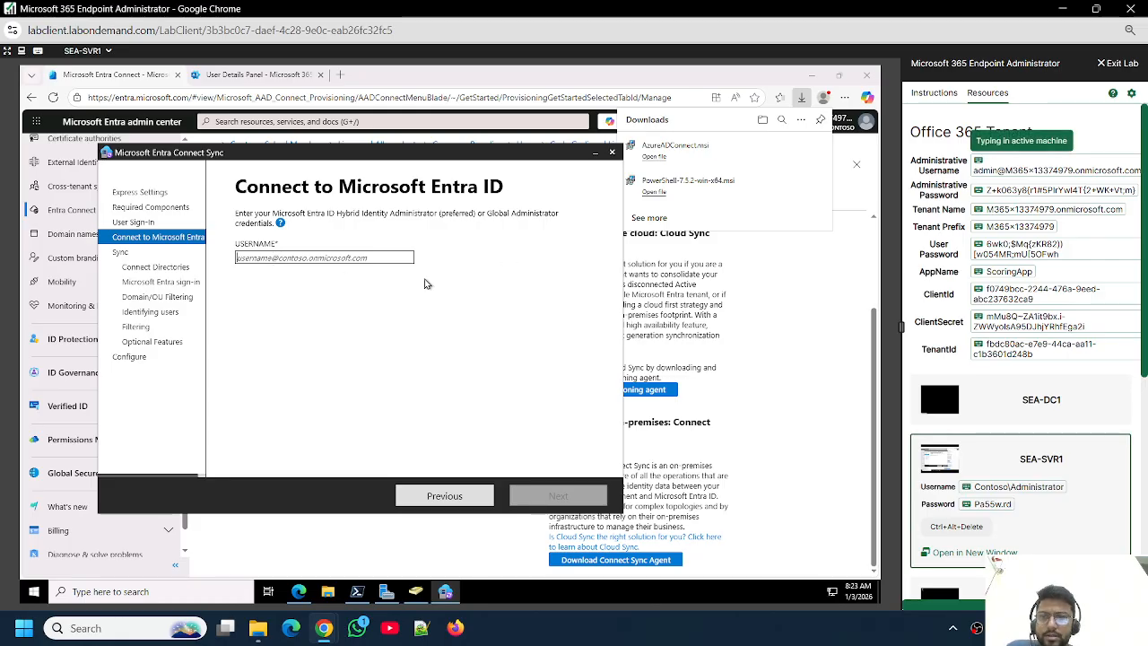
pyautogui.click(552, 496)
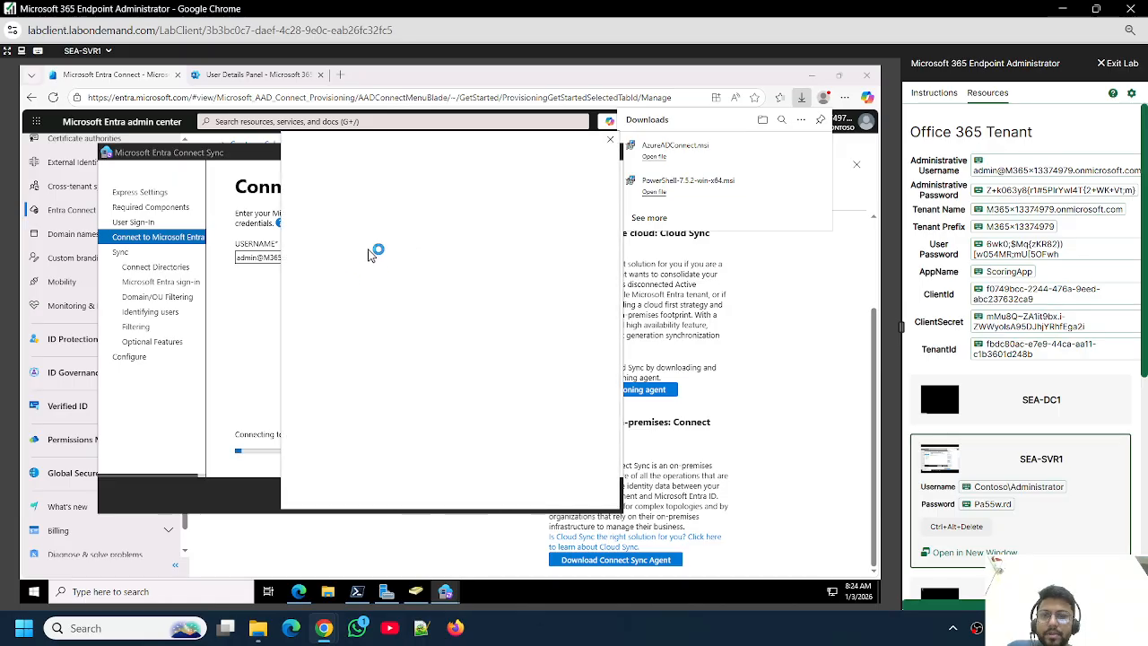
pyautogui.click(929, 93)
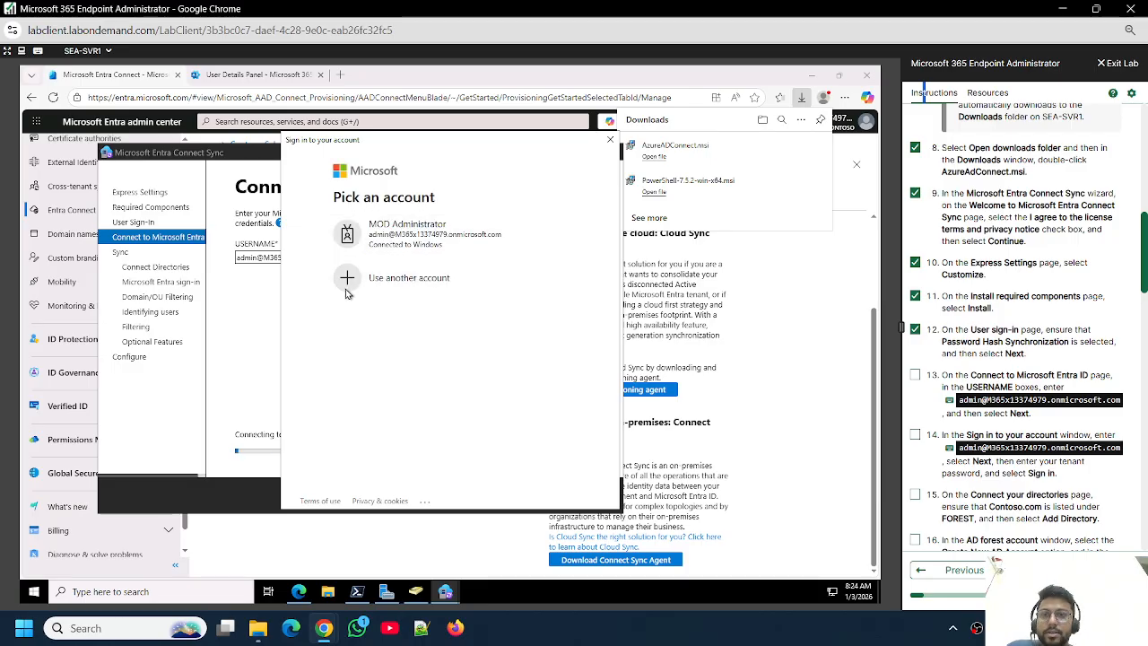
pyautogui.click(436, 246)
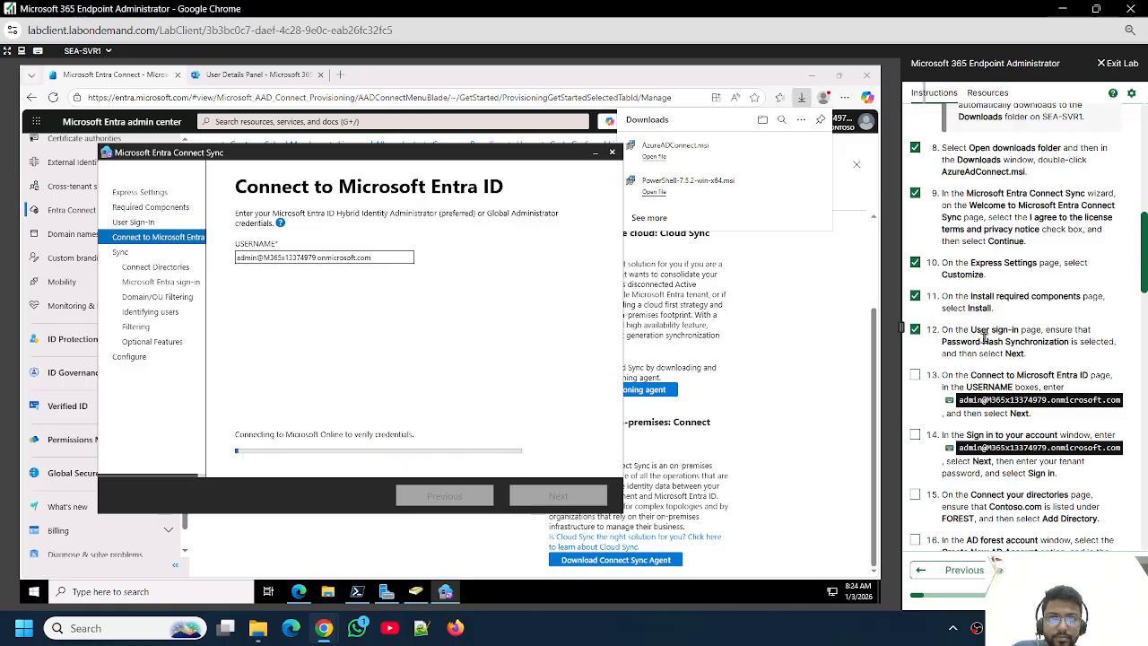
# Step: Mark lab instructions 13 to 15 as complete and start adding the Contoso.com forest as an Active Directory directory
pyautogui.scroll(-3, 982, 334)
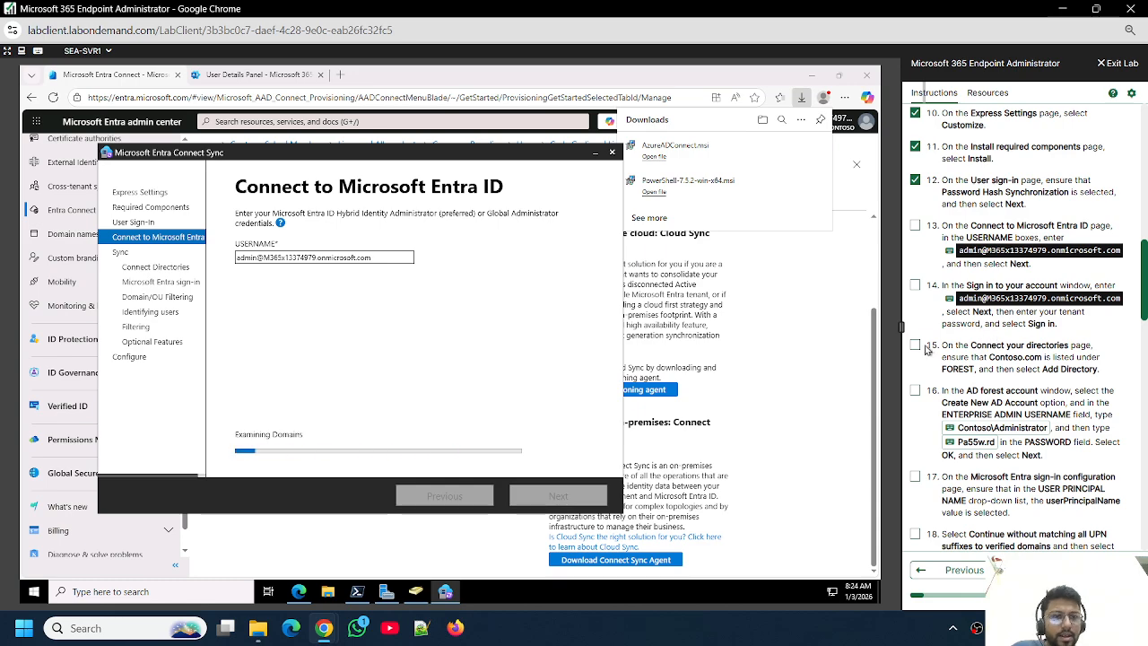
pyautogui.click(915, 345)
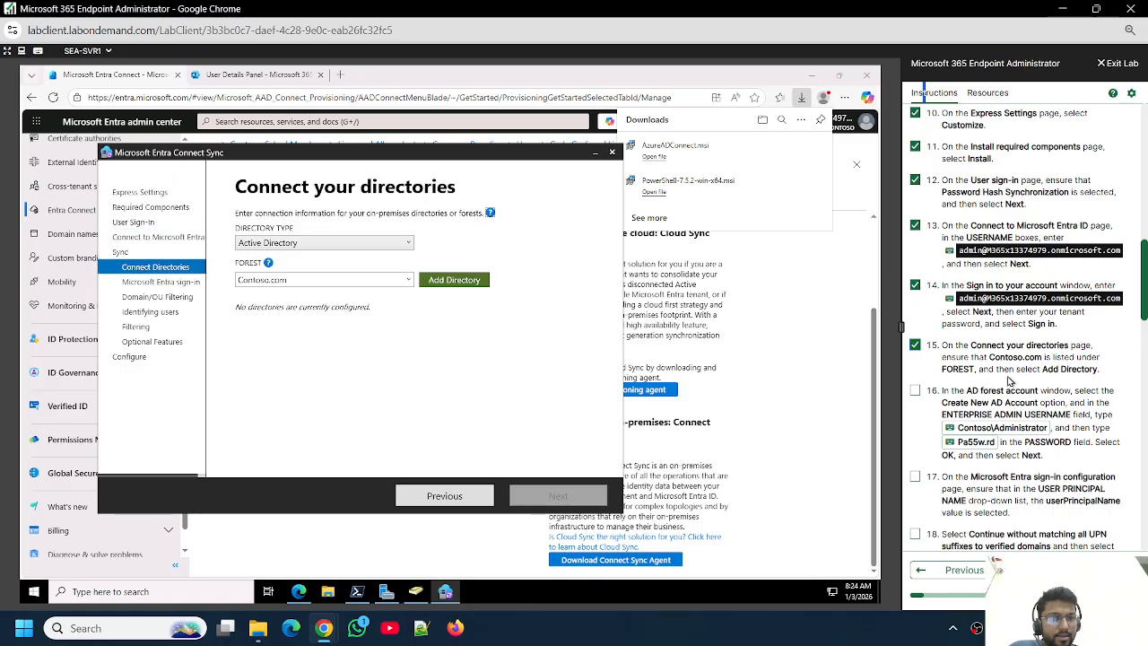
pyautogui.click(293, 279)
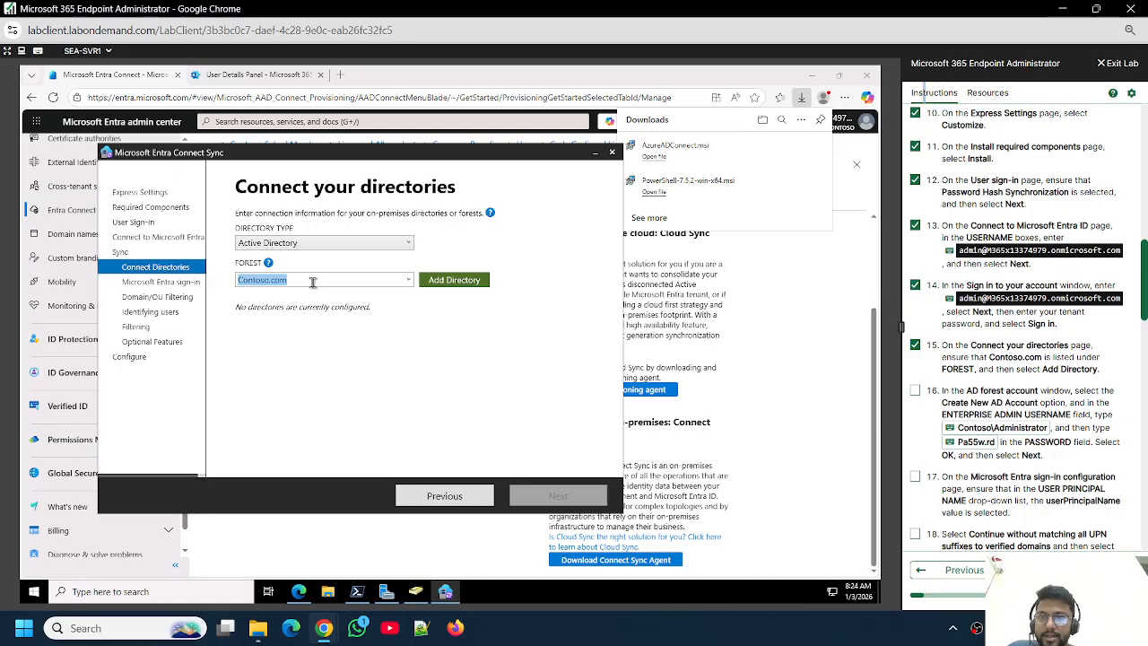
pyautogui.click(449, 283)
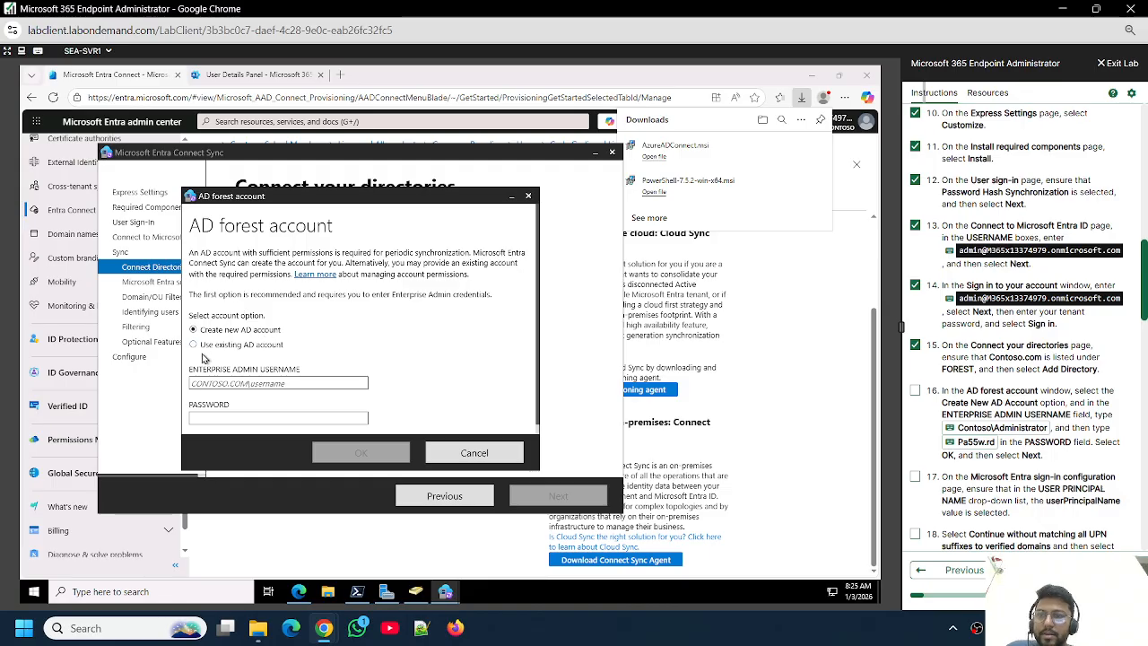
# Step: Enter CONTOSO\Administrator and the enterprise admin password for creating a new AD forest account, and submit the credentials
pyautogui.click(949, 431)
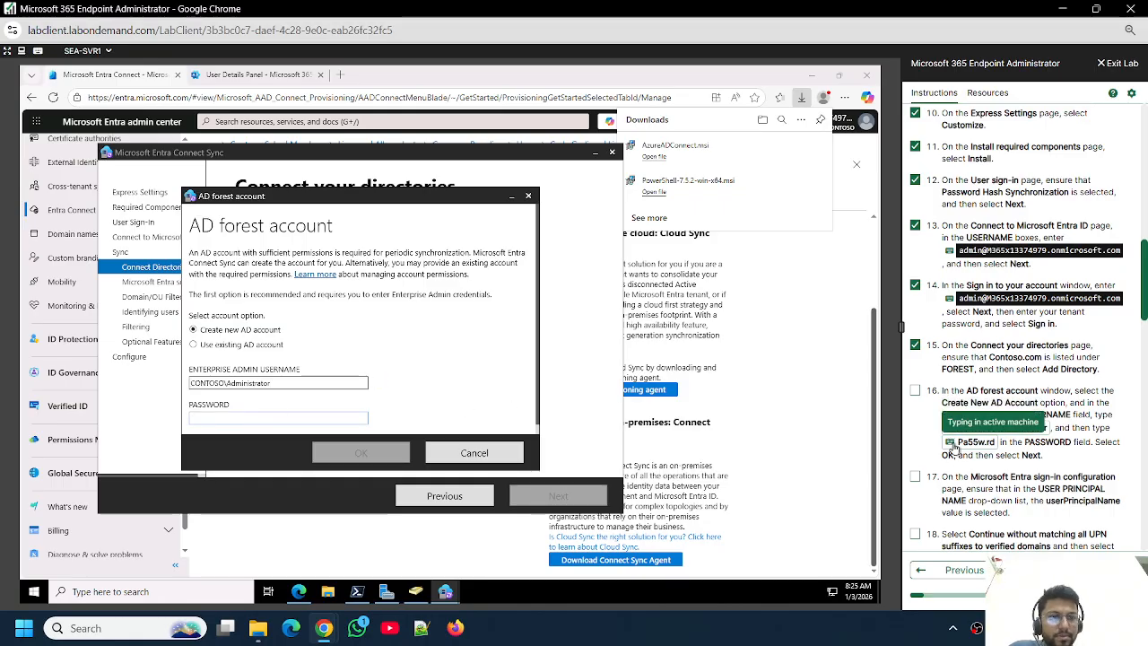
pyautogui.click(953, 447)
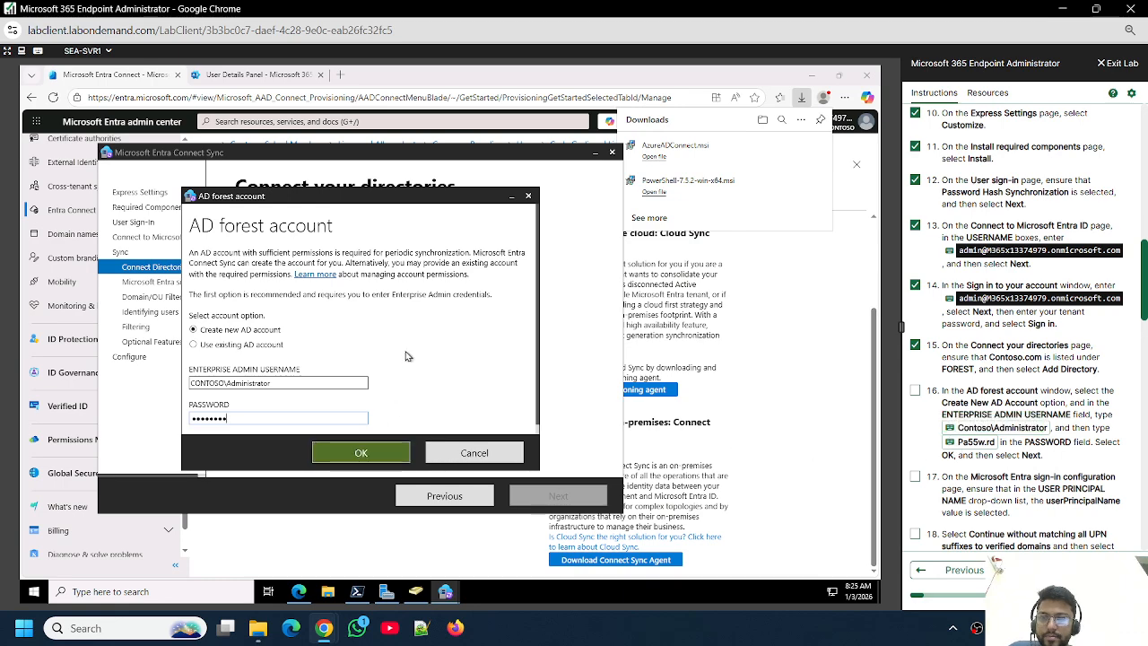
pyautogui.click(369, 449)
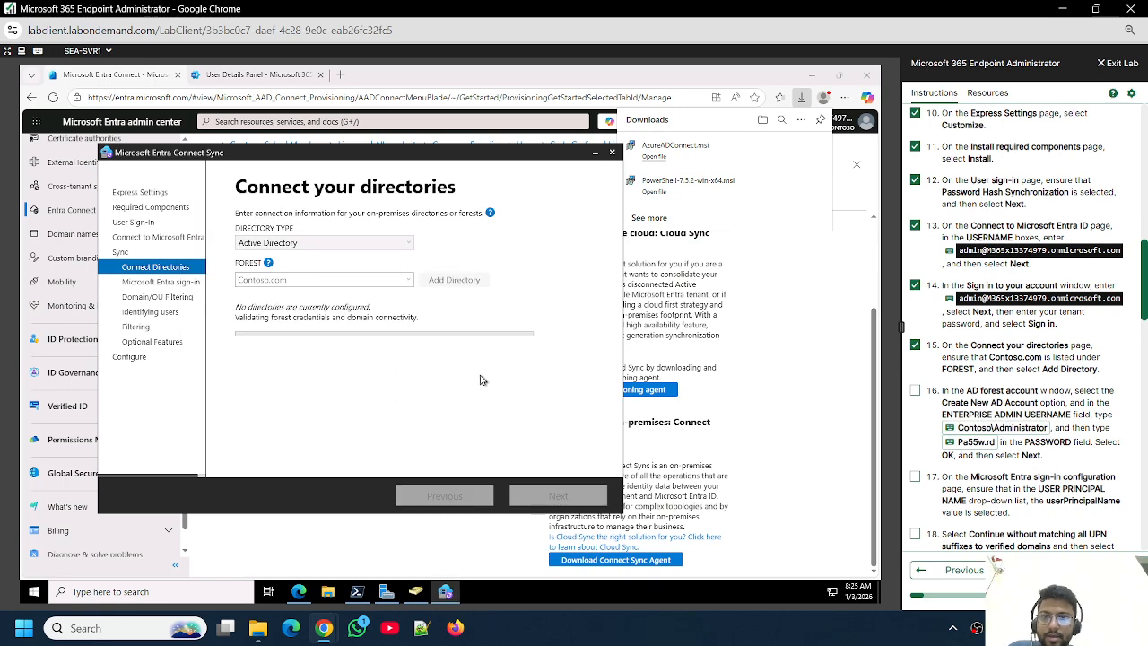
# Step: Mark lab instruction 16 as complete and proceed with Contoso.com as the configured directory
pyautogui.click(915, 391)
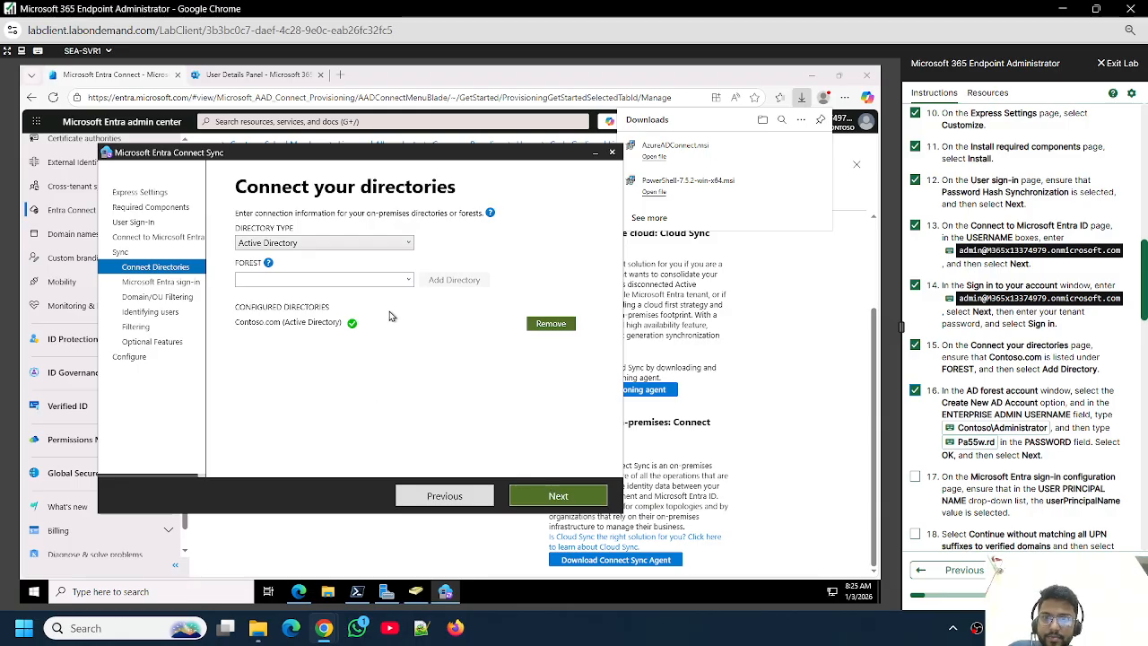
pyautogui.click(575, 500)
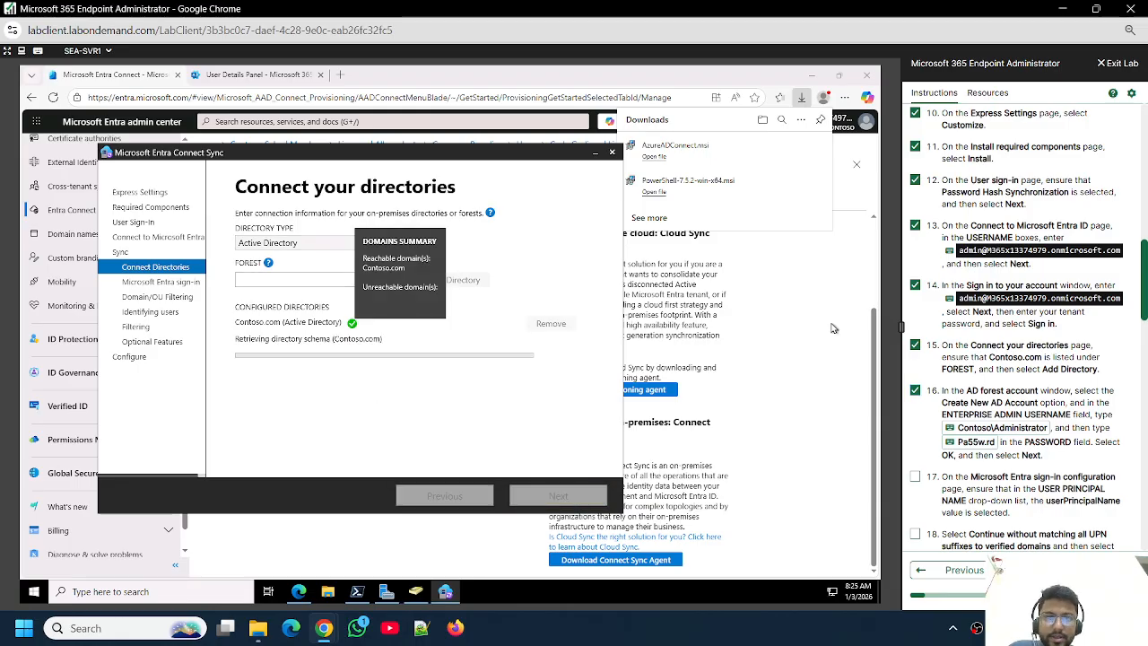
pyautogui.scroll(-3, 965, 471)
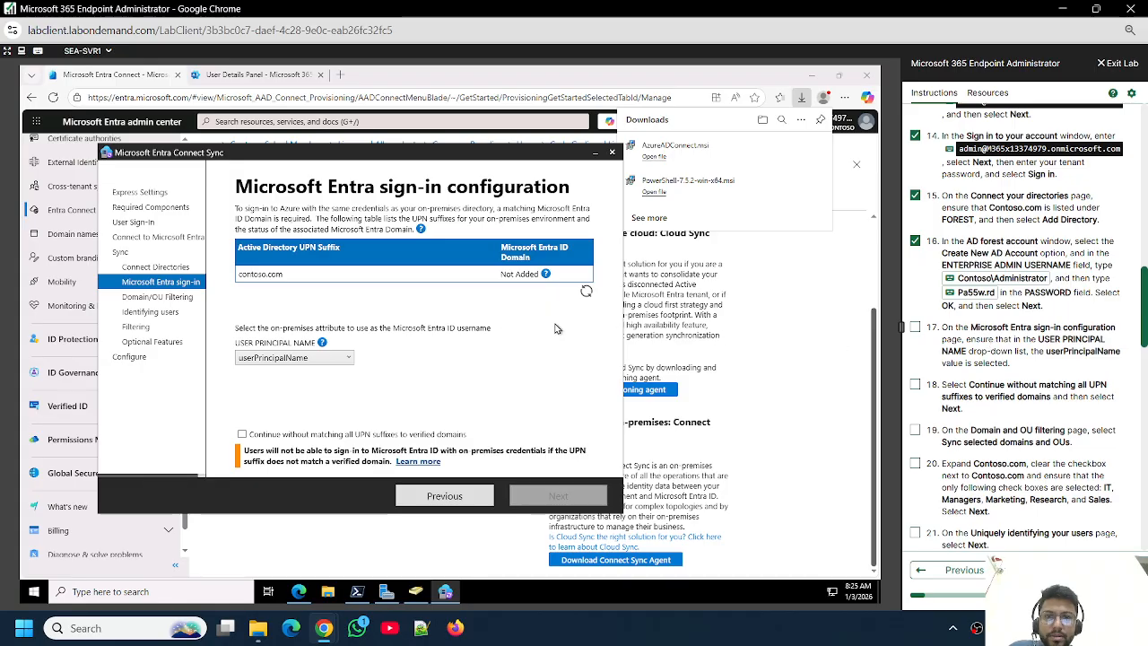
# Step: Refresh the UPN suffix status and proceed without matching all UPN suffixes to verified domains
pyautogui.click(586, 292)
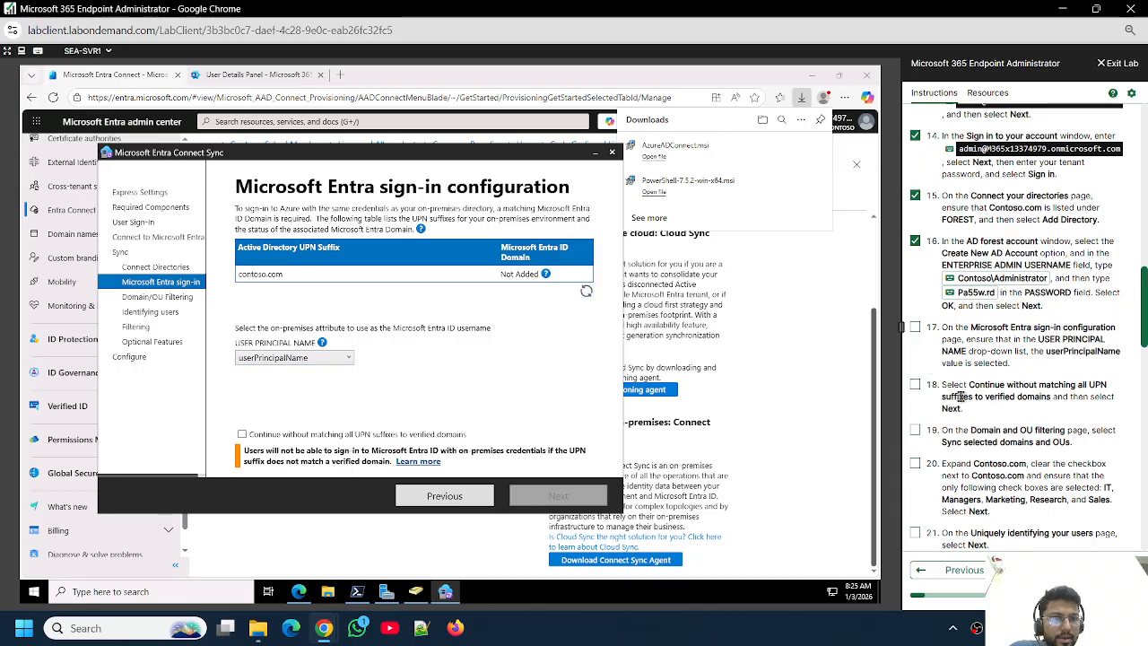
pyautogui.click(244, 438)
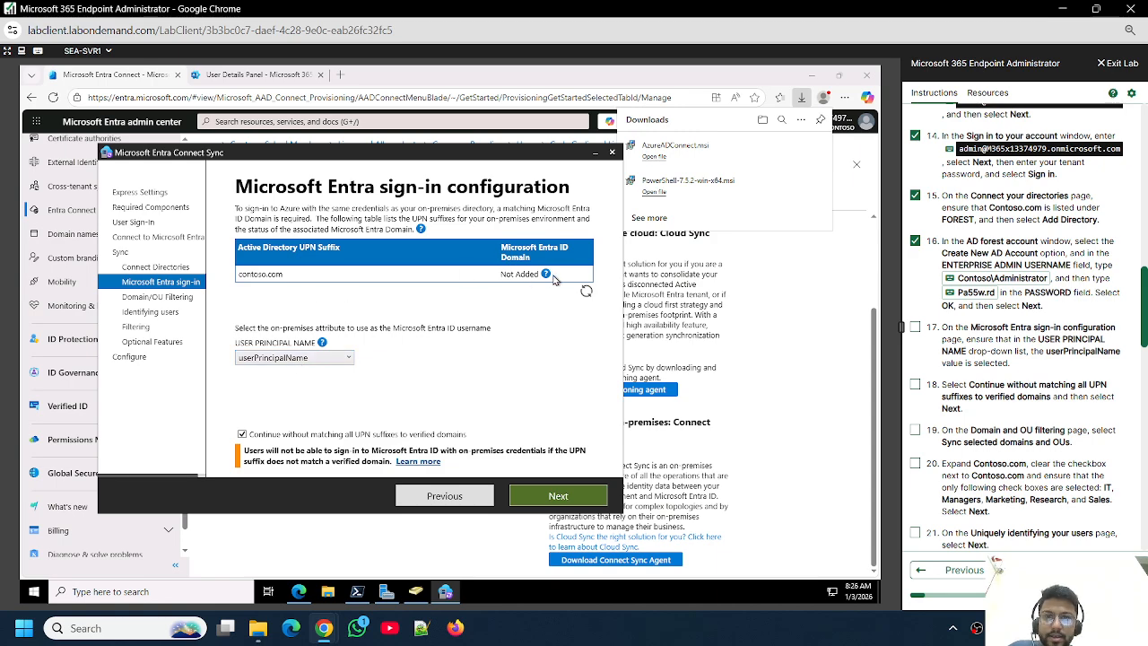
pyautogui.moveTo(542, 279)
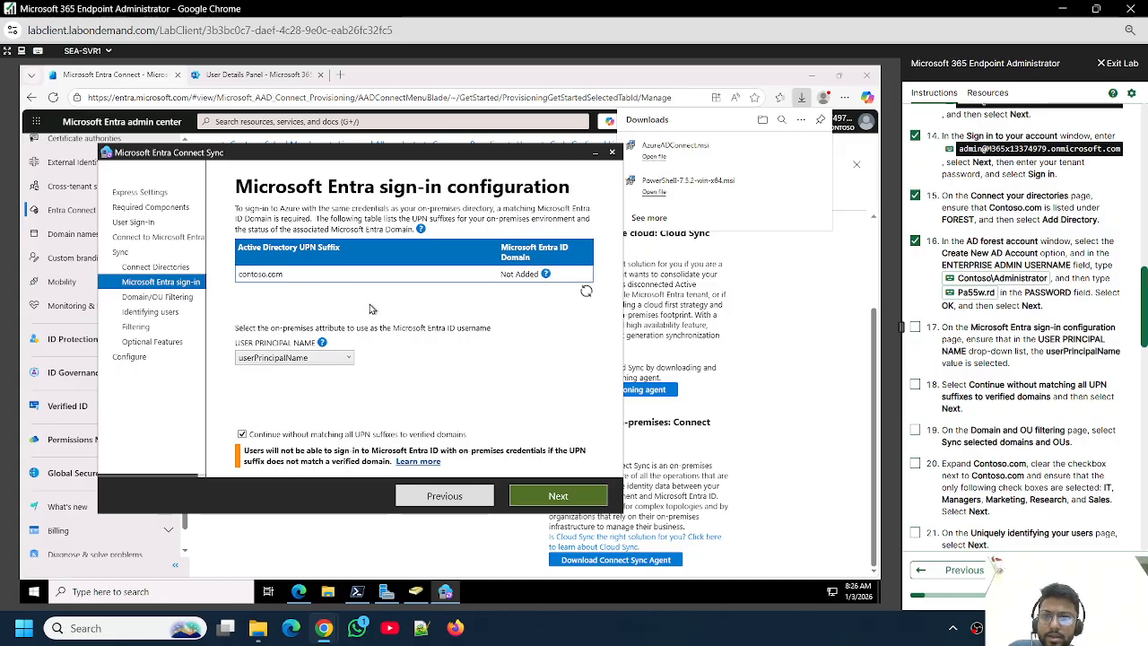
pyautogui.click(556, 496)
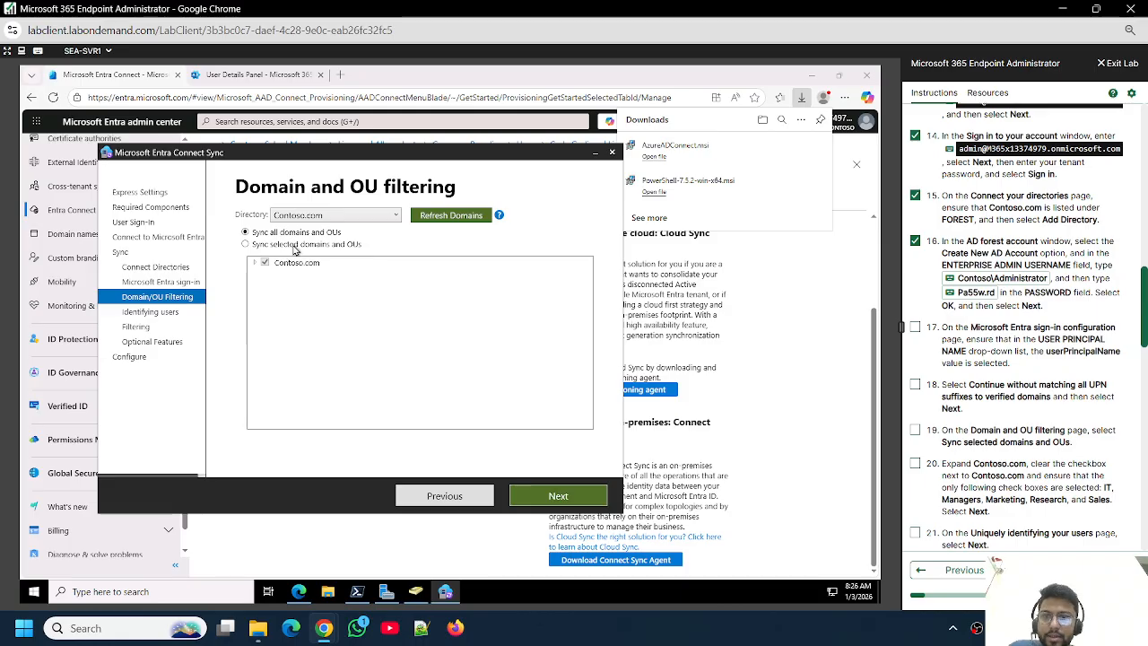
# Step: Mark lab instructions 17 to 19 as complete and limit Contoso.com synchronization to the IT, Managers, Marketing, Research and Sales OUs
pyautogui.click(915, 431)
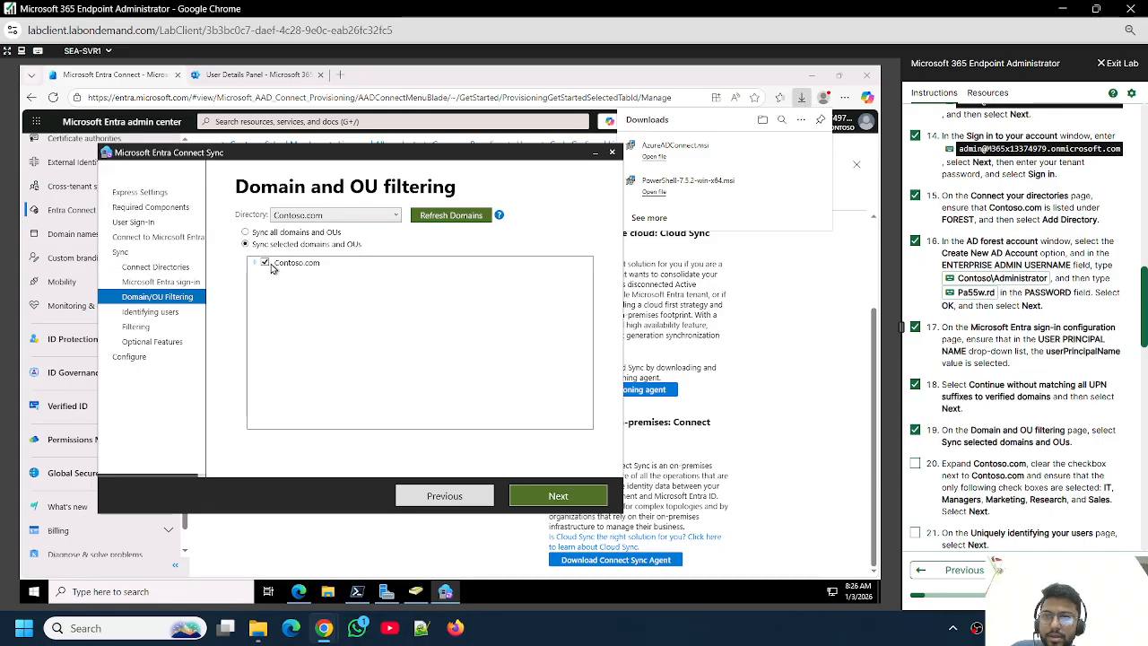
pyautogui.click(255, 262)
pyautogui.click(265, 263)
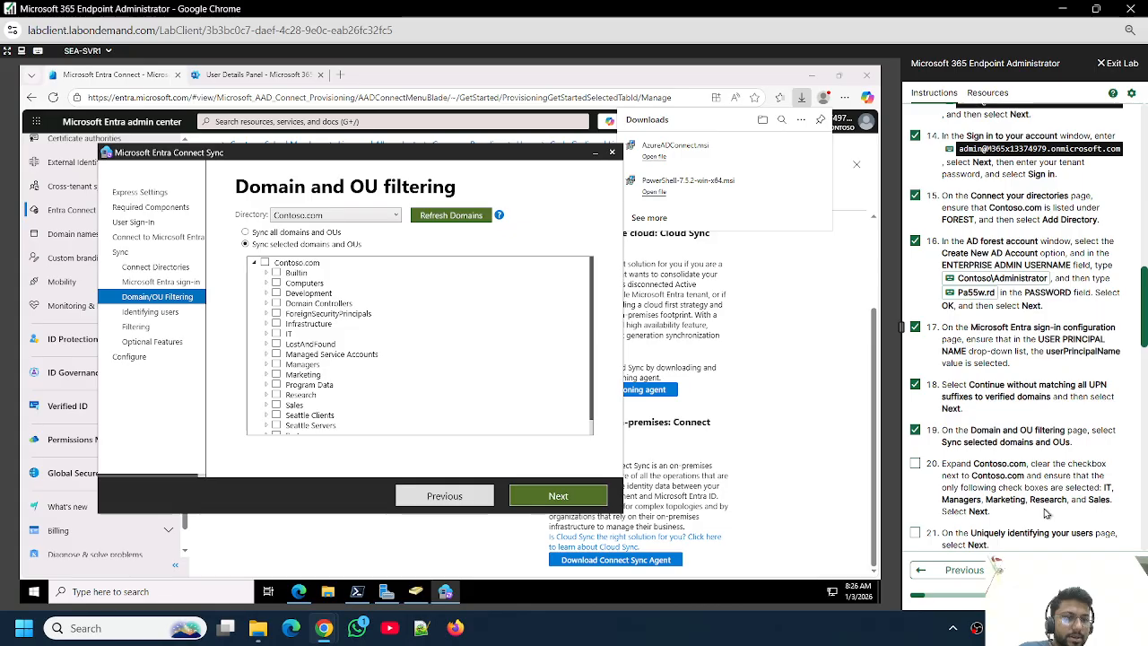
pyautogui.click(276, 334)
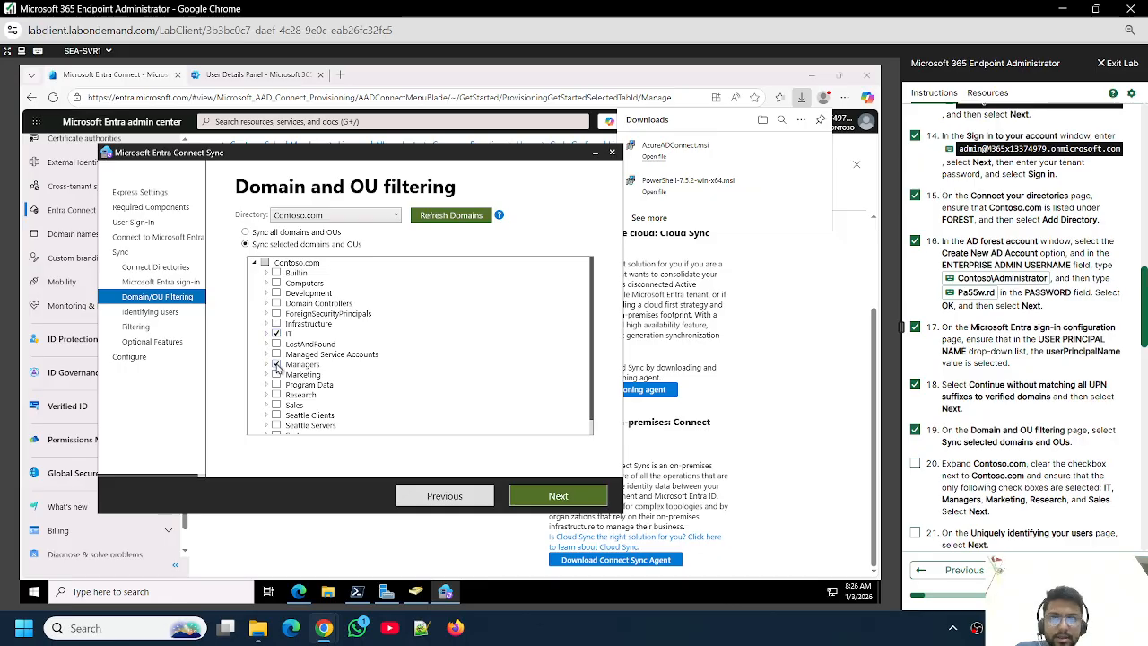
pyautogui.click(277, 374)
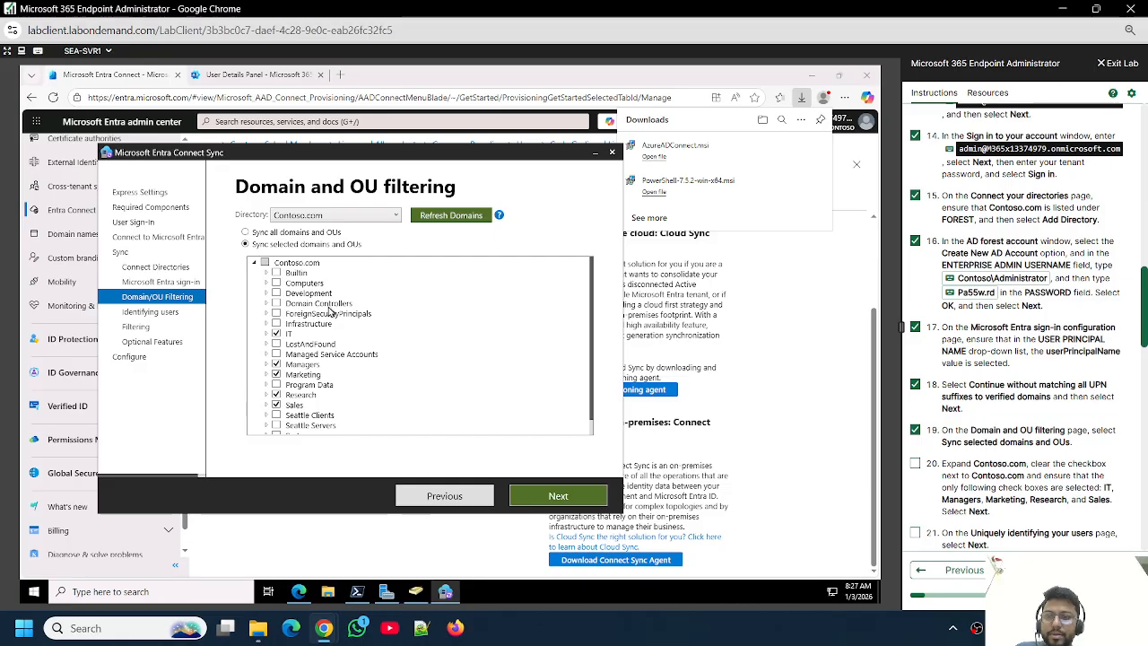
pyautogui.click(580, 495)
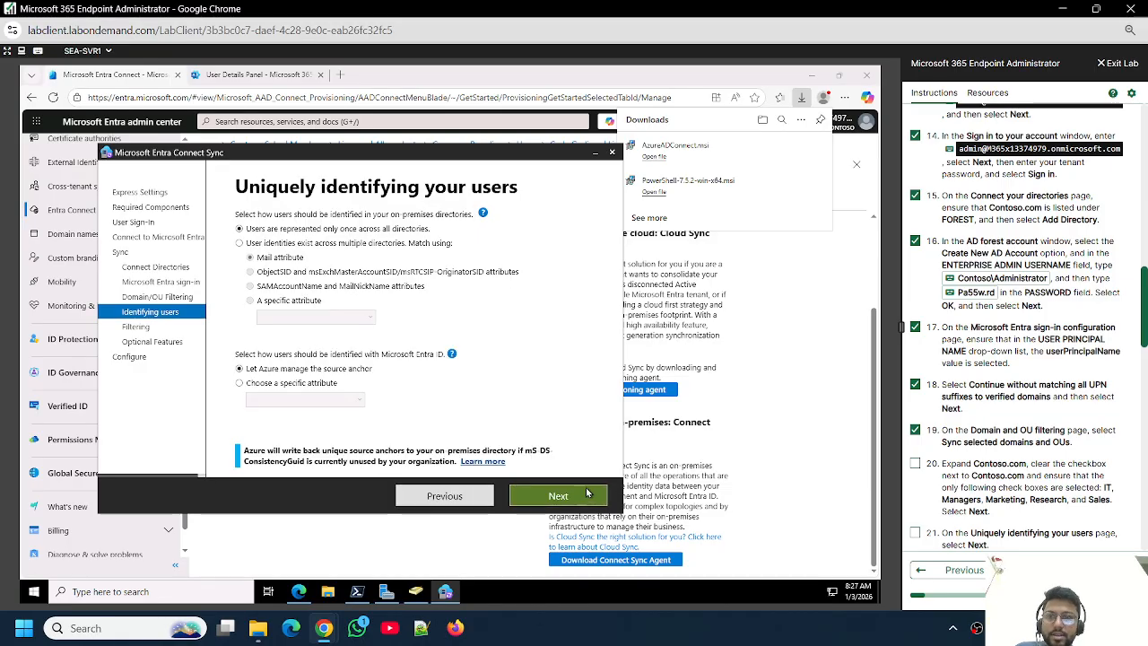
# Step: Mark lab instructions 20 and 21 as complete and accept the default settings for uniquely identifying users
pyautogui.scroll(-3, 987, 441)
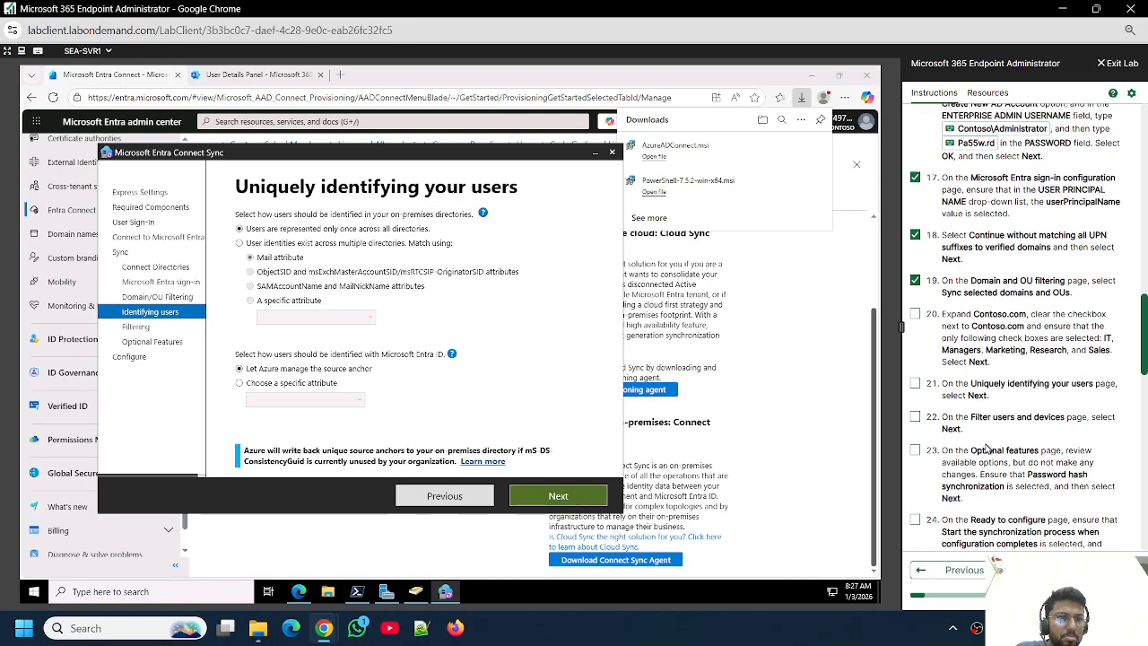
pyautogui.click(915, 386)
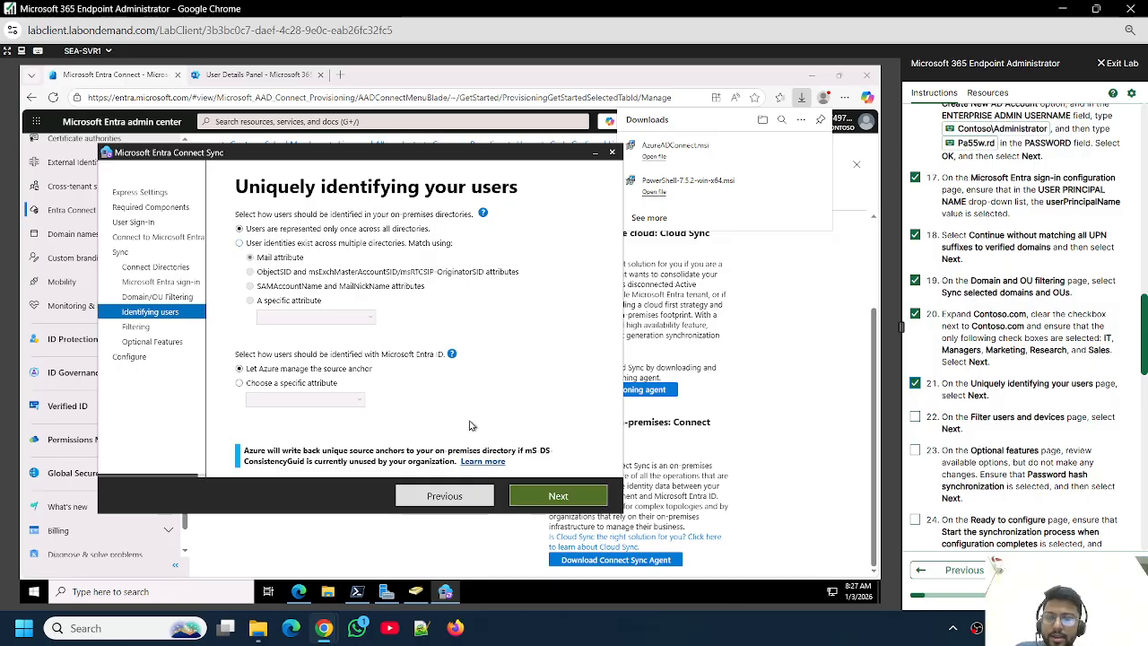
pyautogui.click(557, 501)
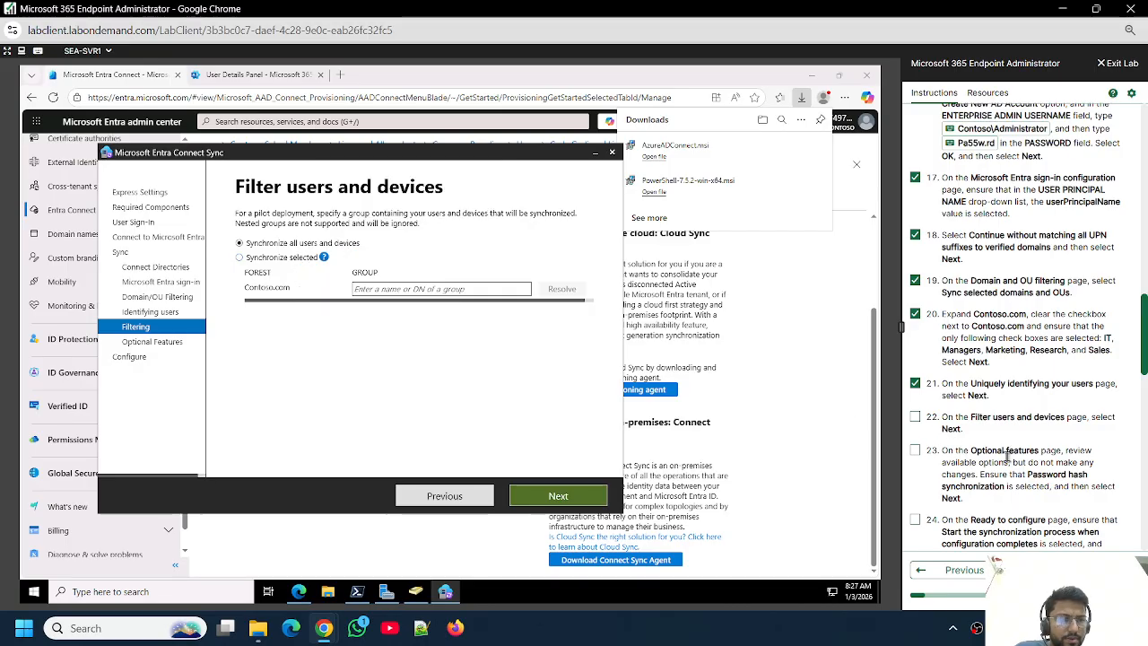
# Step: Proceed with synchronizing all users and devices, and keep the default optional features with password hash synchronization
pyautogui.scroll(-3, 1004, 456)
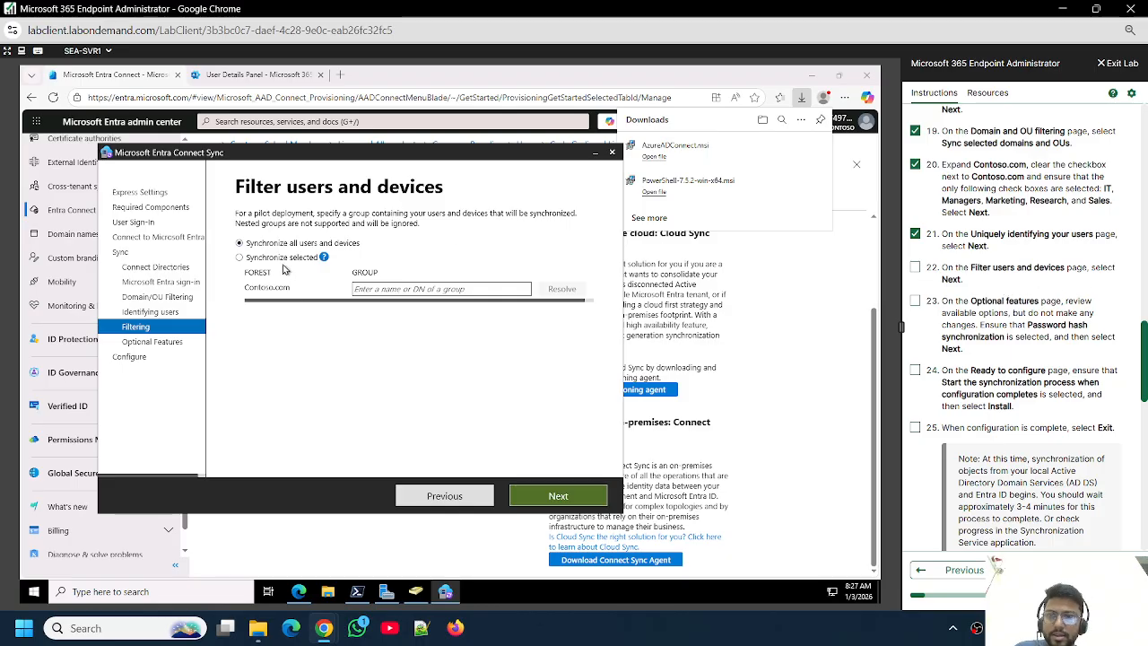
pyautogui.moveTo(324, 257)
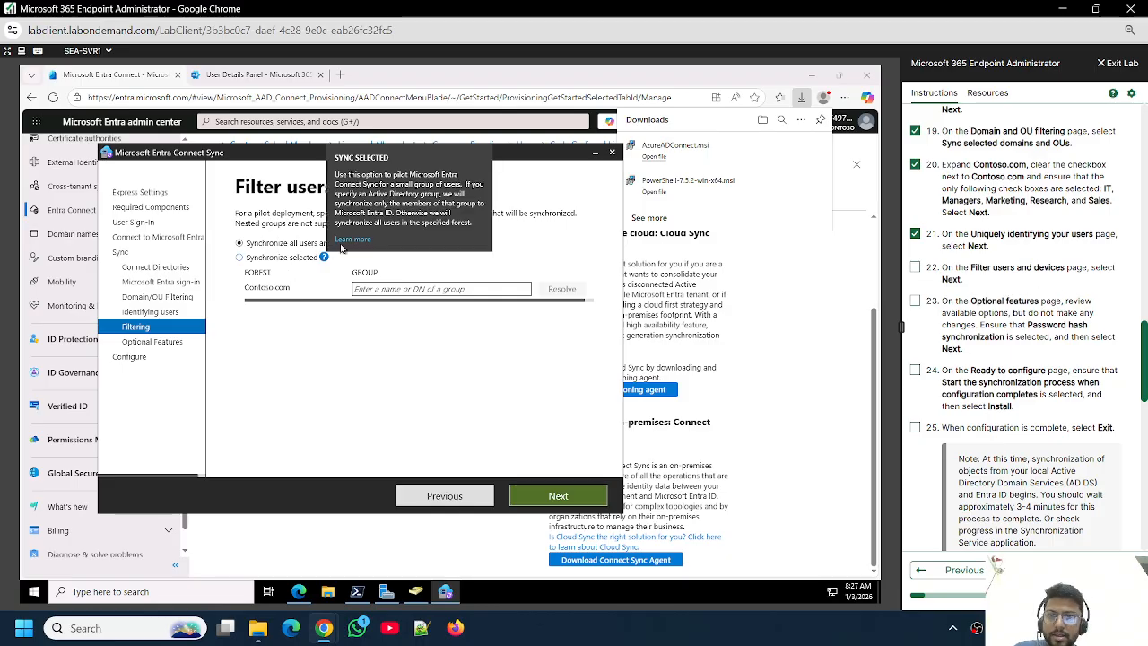
pyautogui.click(557, 501)
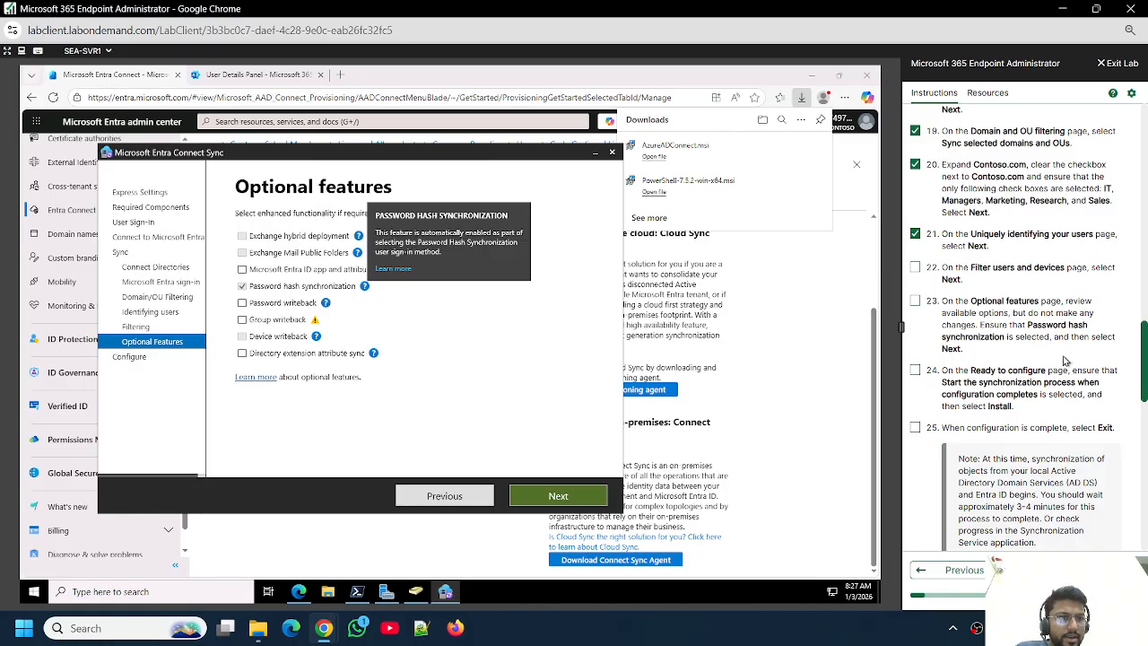
pyautogui.click(559, 496)
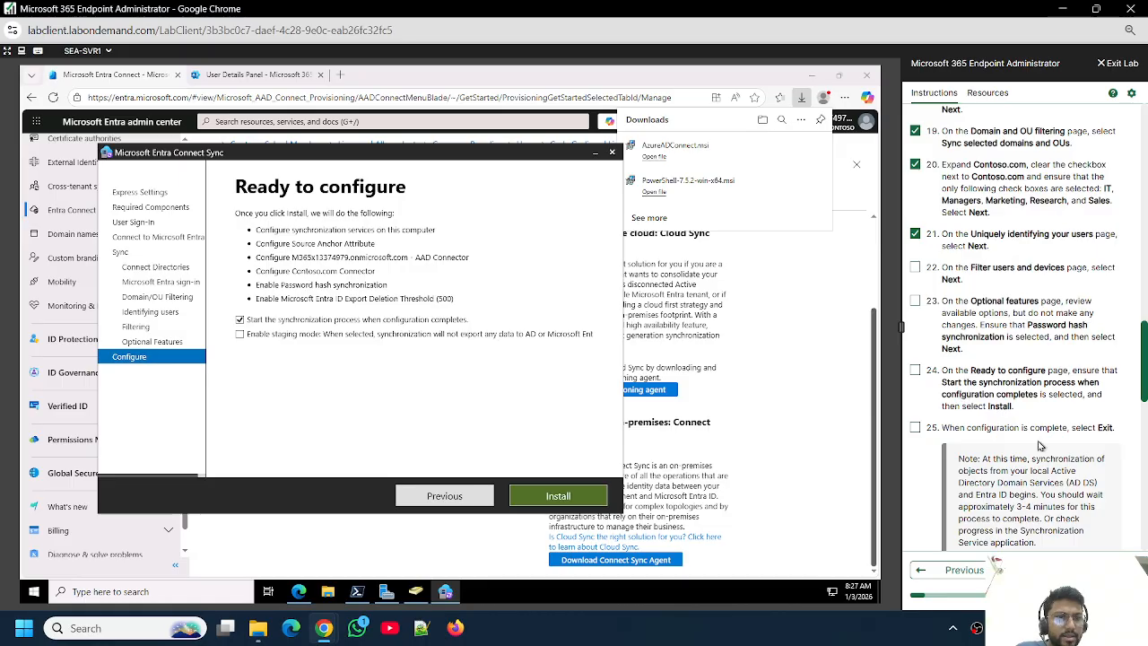
# Step: Install the sync configuration with synchronization starting when configuration completes, and exit the wizard
pyautogui.click(583, 491)
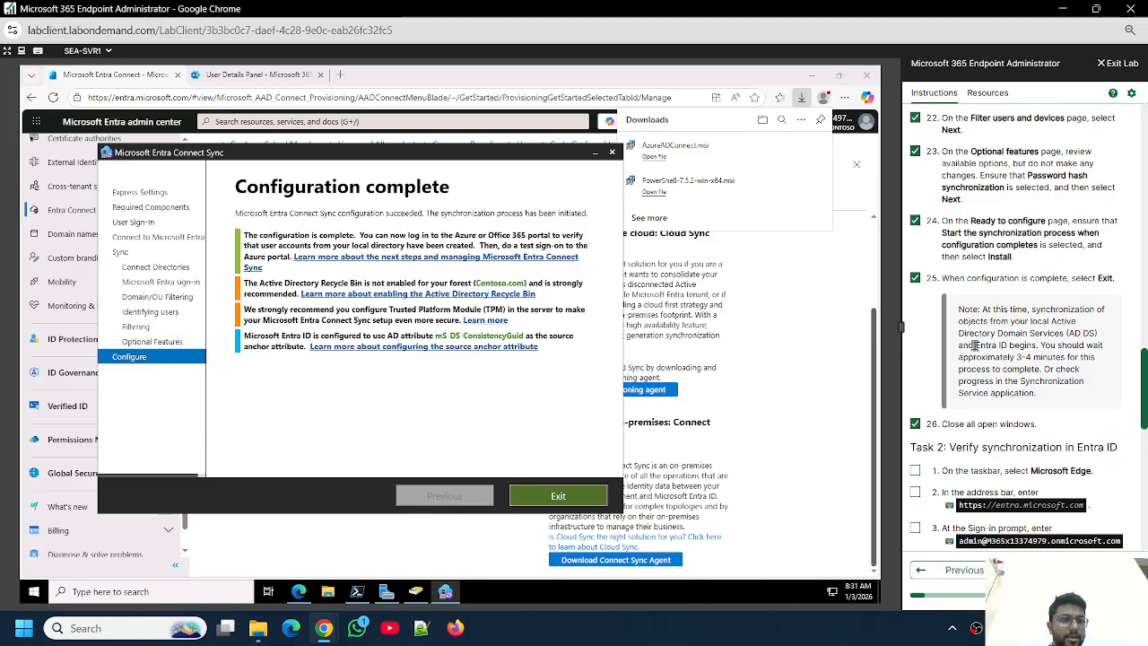
pyautogui.click(563, 504)
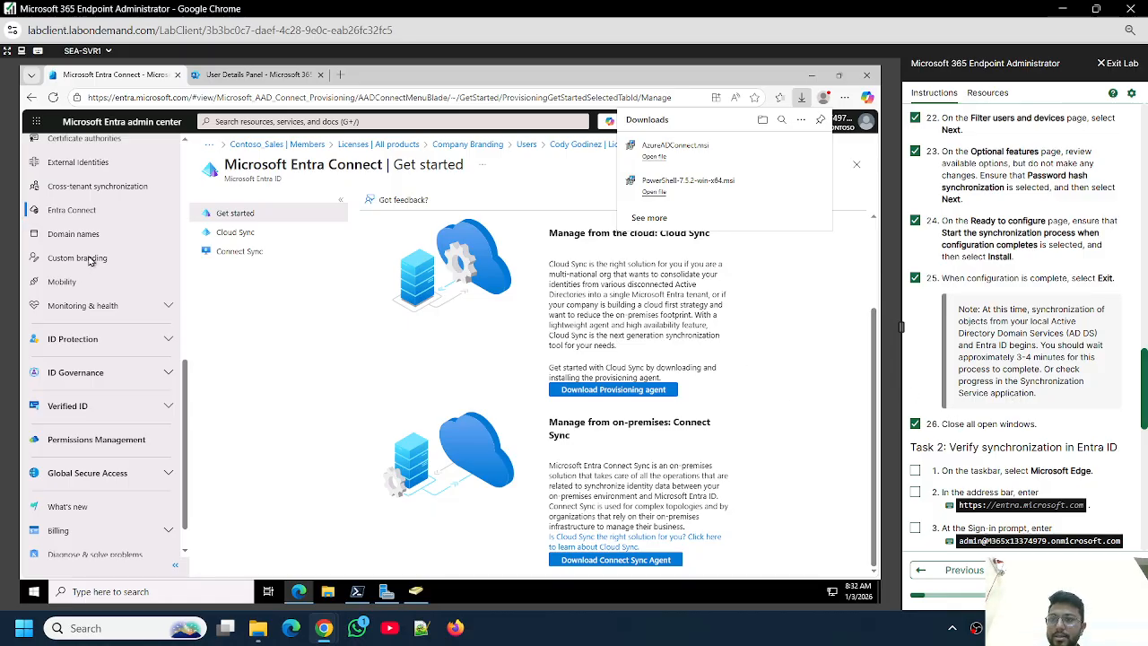
# Step: Open the Entra ID users list, reload it, and review the lab instructions for verifying synchronization
pyautogui.scroll(10, 85, 267)
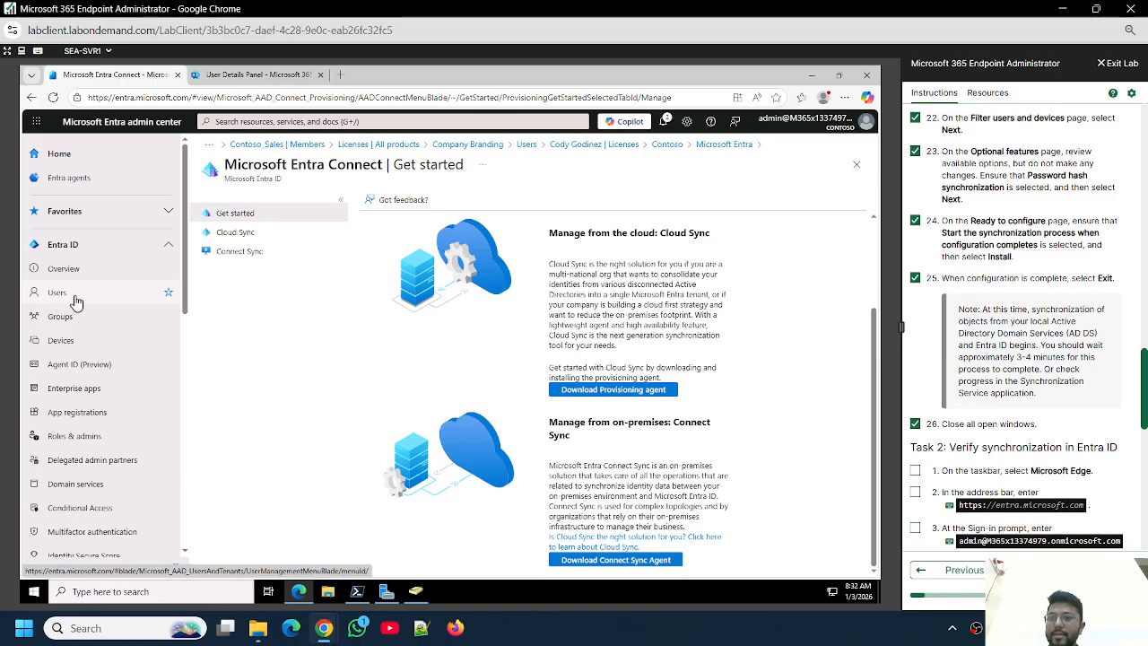
pyautogui.click(76, 302)
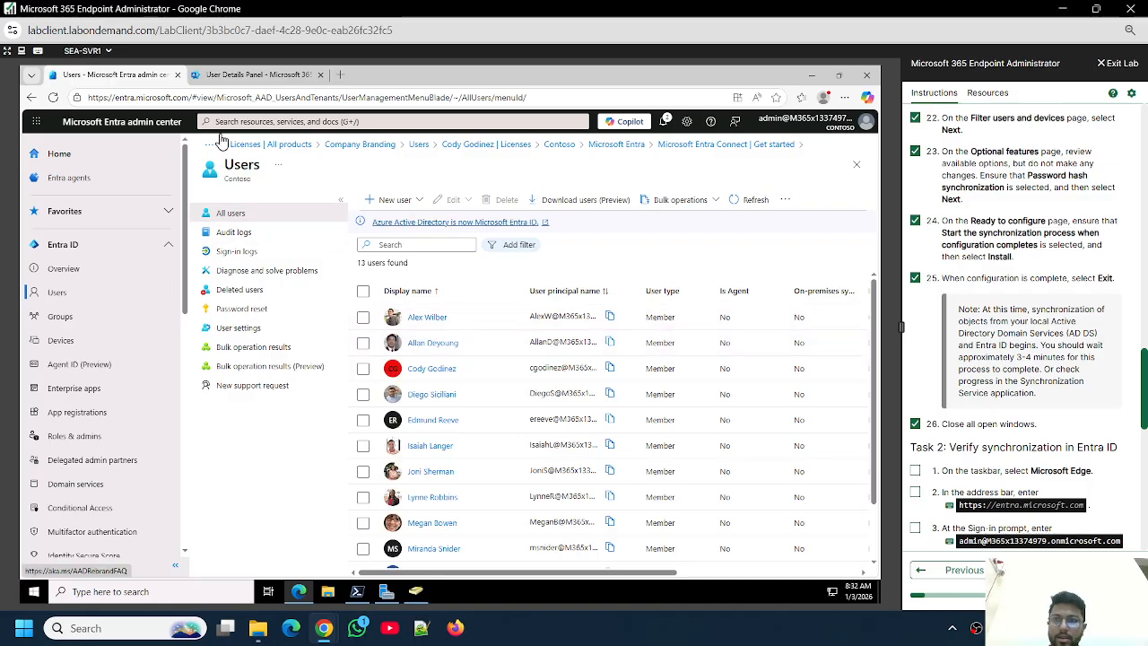
pyautogui.click(54, 99)
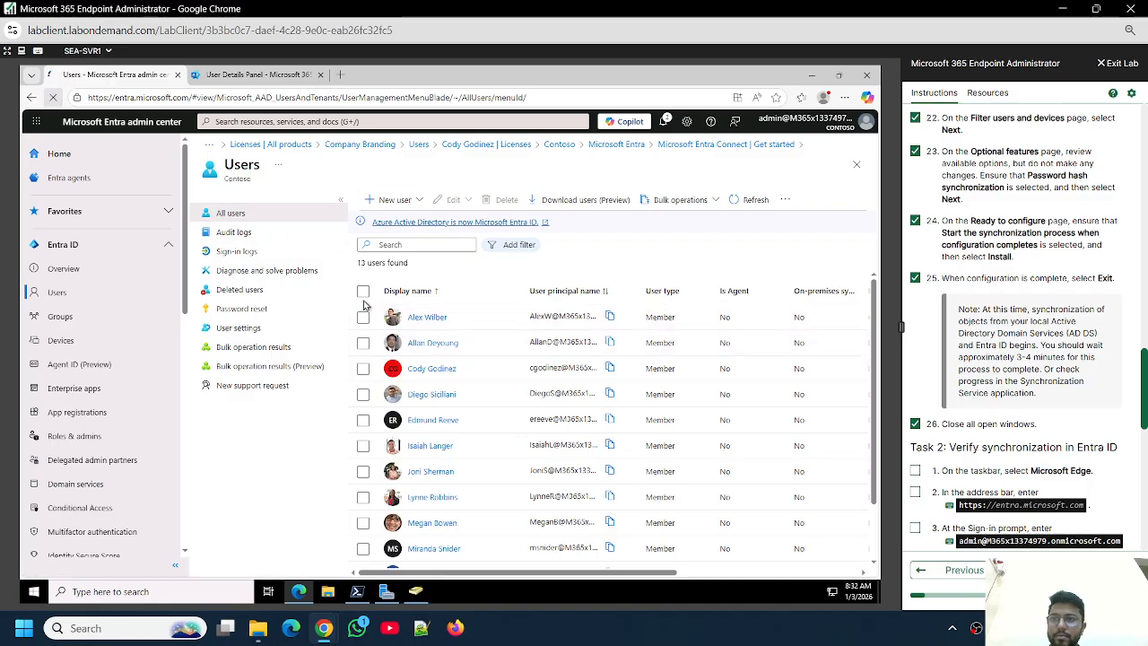
pyautogui.scroll(-3, 972, 424)
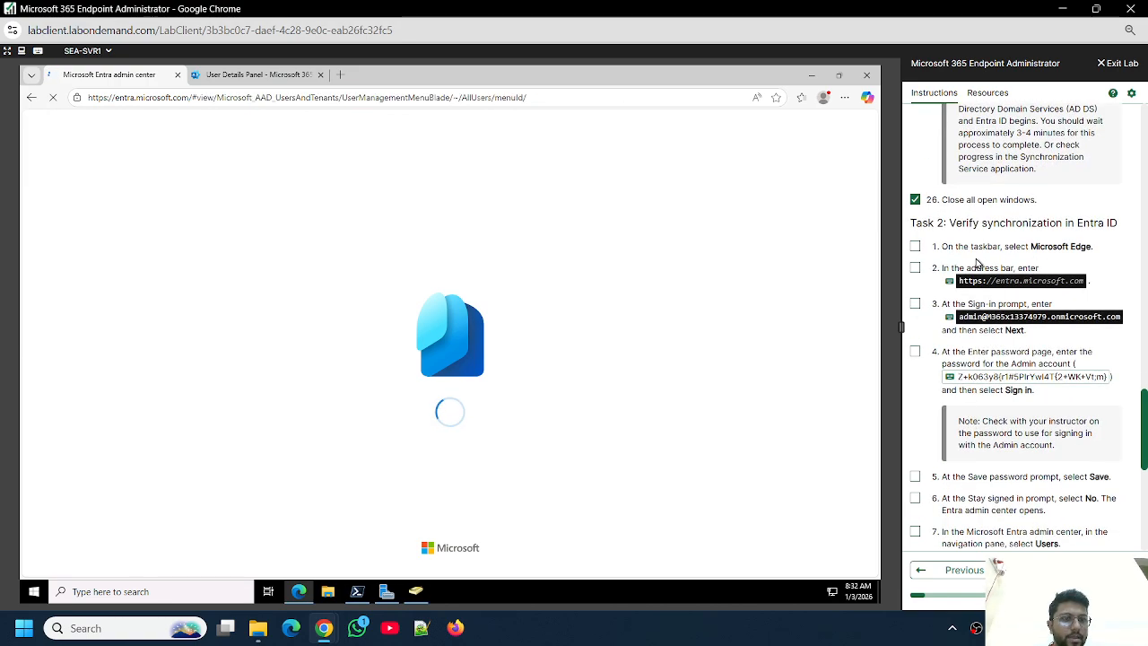
pyautogui.scroll(-1, 971, 257)
pyautogui.scroll(-5, 971, 257)
pyautogui.scroll(8, 972, 273)
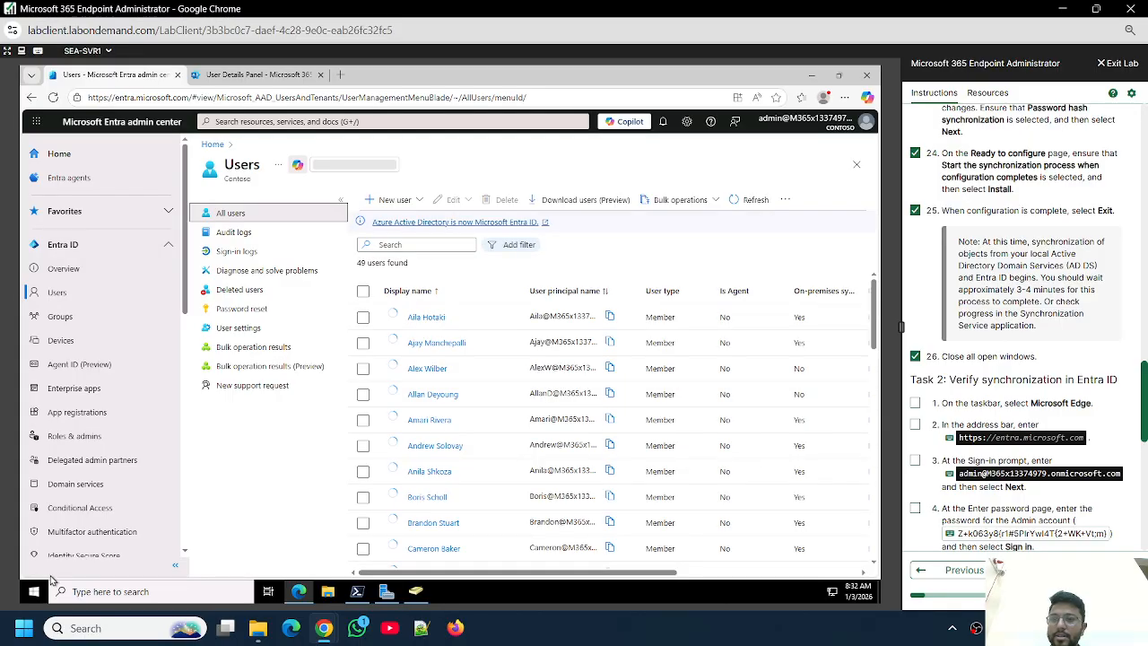
# Step: Check the server's installed programs in Control Panel's Programs and Features for the Microsoft Entra Connect components, and close the window
pyautogui.click(34, 592)
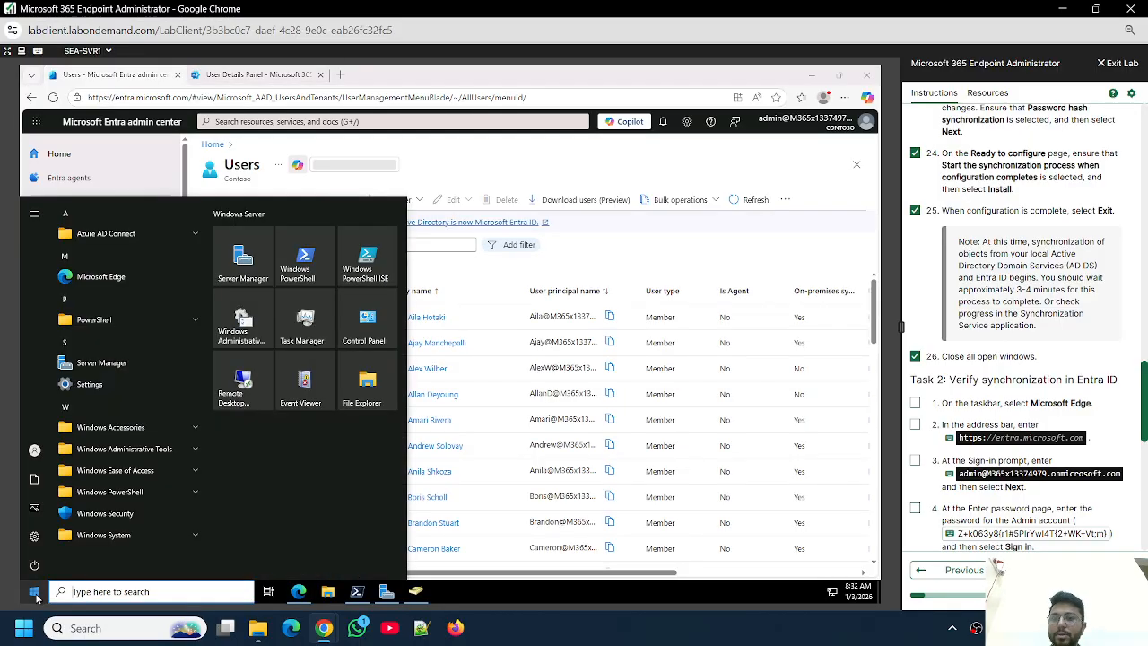
pyautogui.click(374, 335)
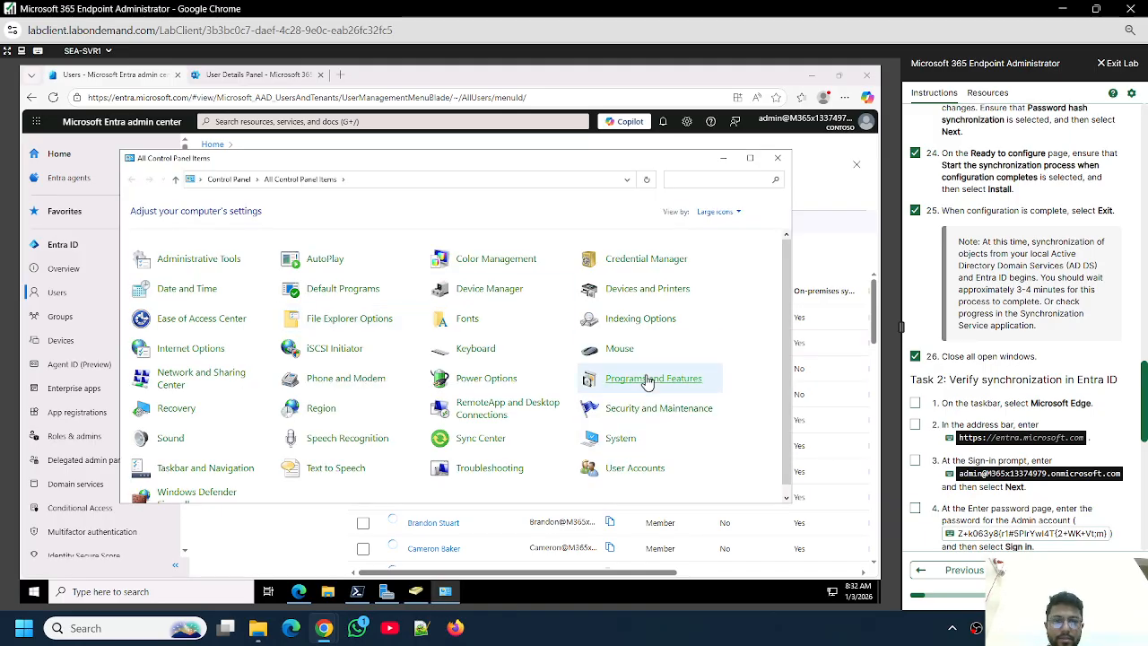
pyautogui.click(648, 379)
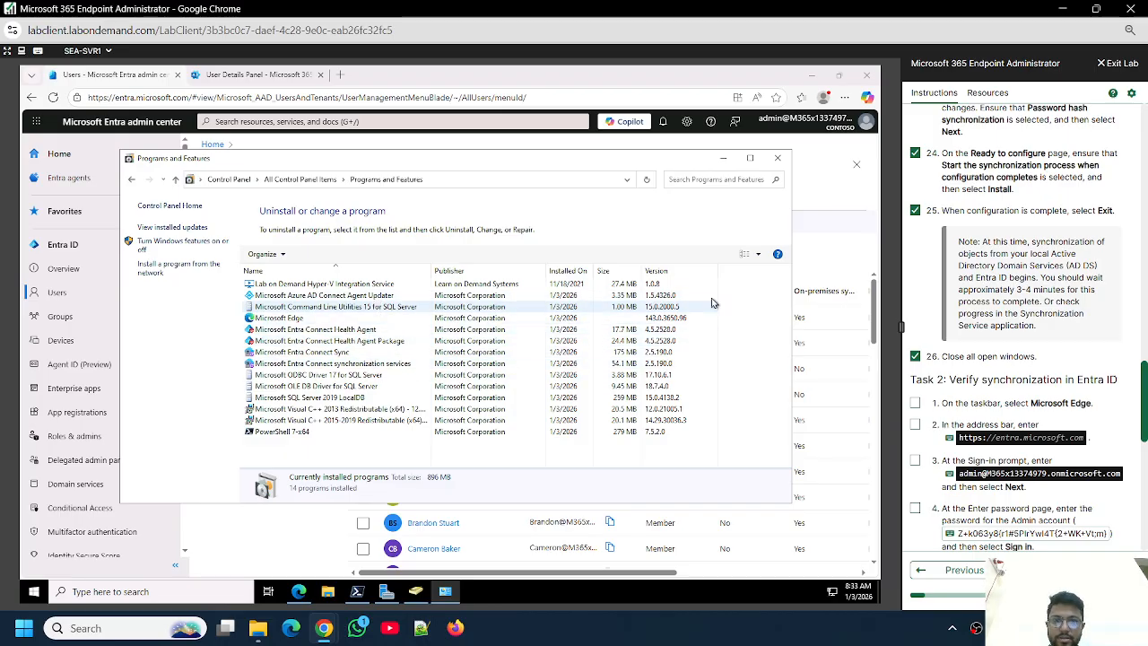
pyautogui.click(777, 157)
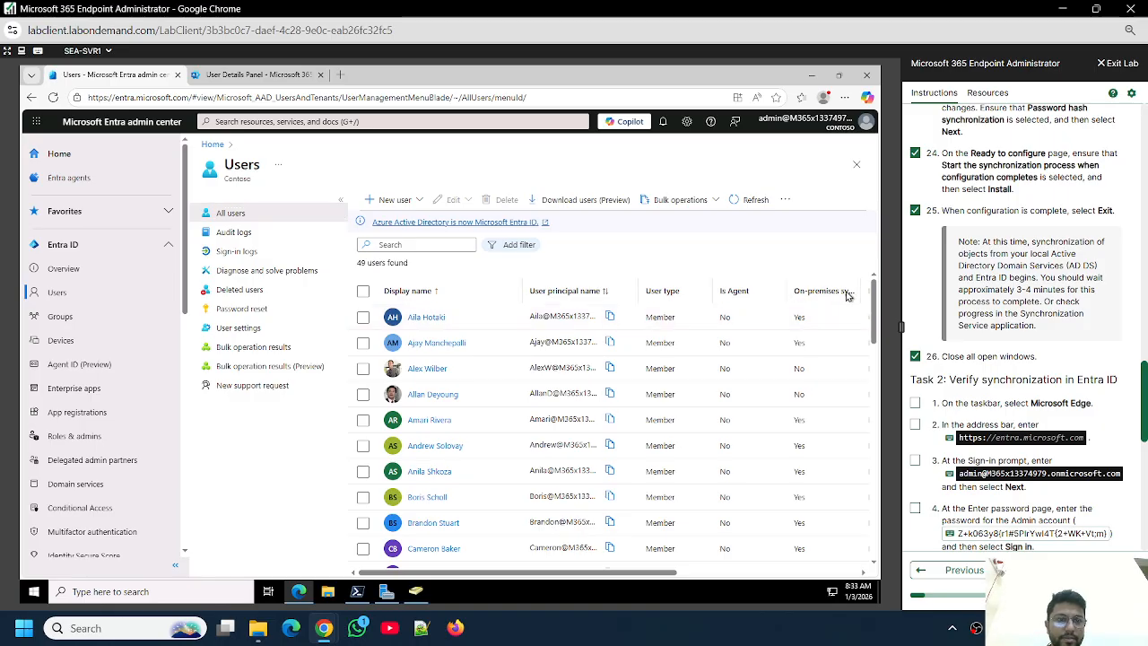
# Step: Widen the On-premises sync enabled column in the users list to examine which users are synchronized
pyautogui.moveTo(637, 574); pyautogui.dragTo(679, 575)
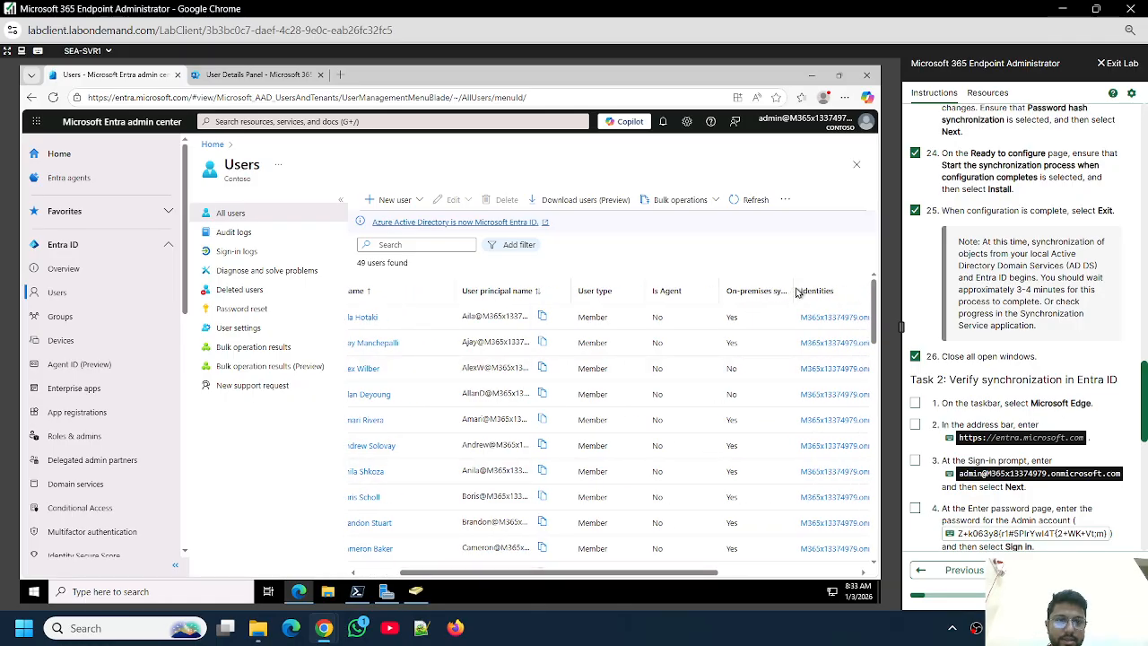
pyautogui.moveTo(840, 291); pyautogui.dragTo(846, 290)
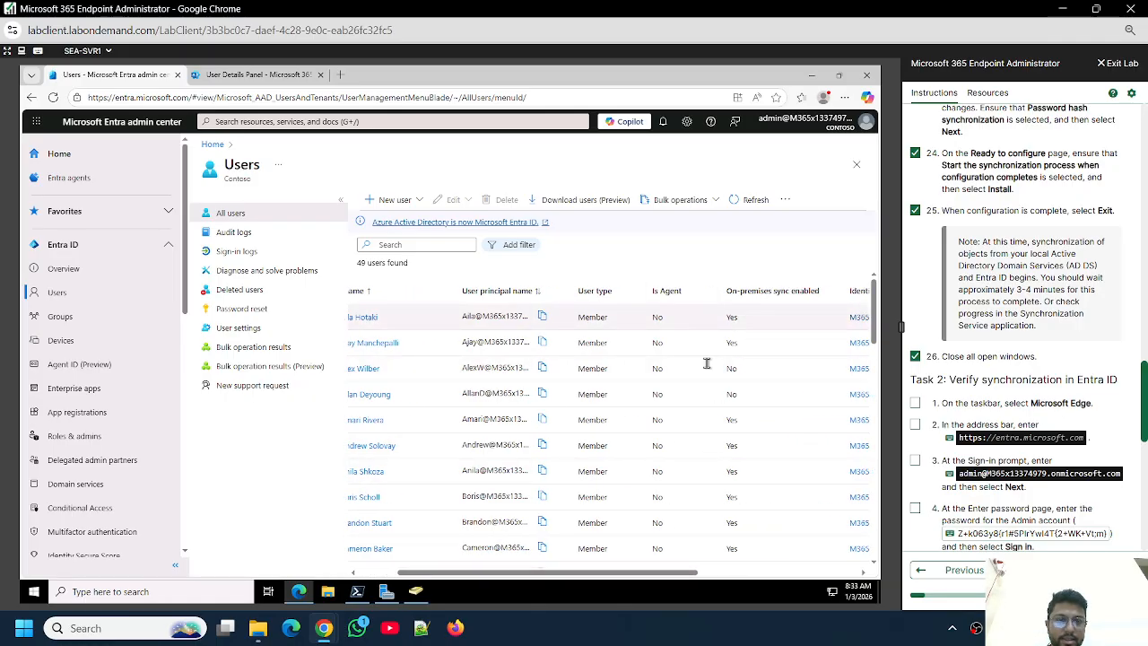
pyautogui.moveTo(631, 575); pyautogui.dragTo(591, 575)
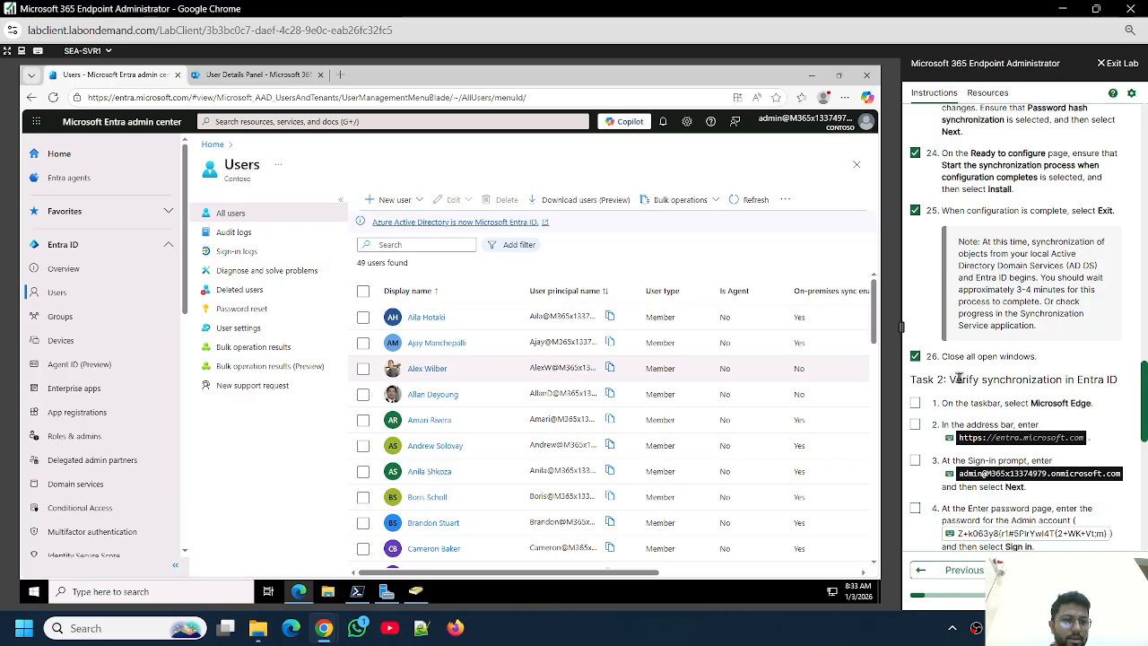
# Step: Mark instructions 1 to 4 of Task 2, Verify synchronization in Entra ID, as complete
pyautogui.click(915, 403)
pyautogui.click(915, 425)
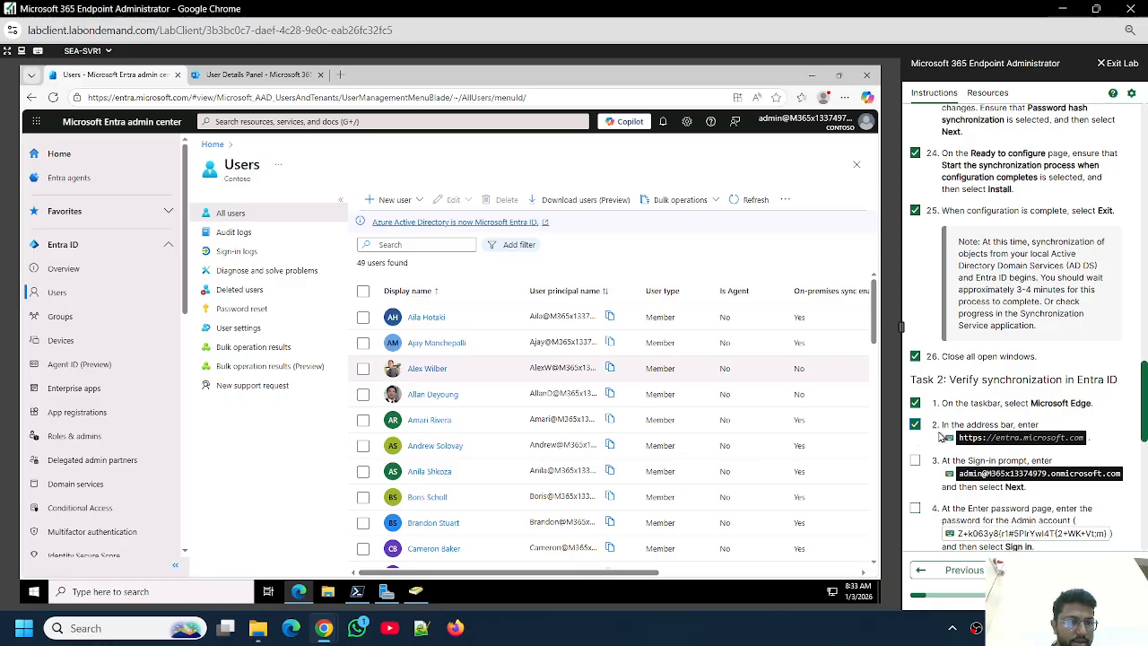
pyautogui.scroll(-3, 959, 438)
pyautogui.click(915, 311)
pyautogui.click(915, 358)
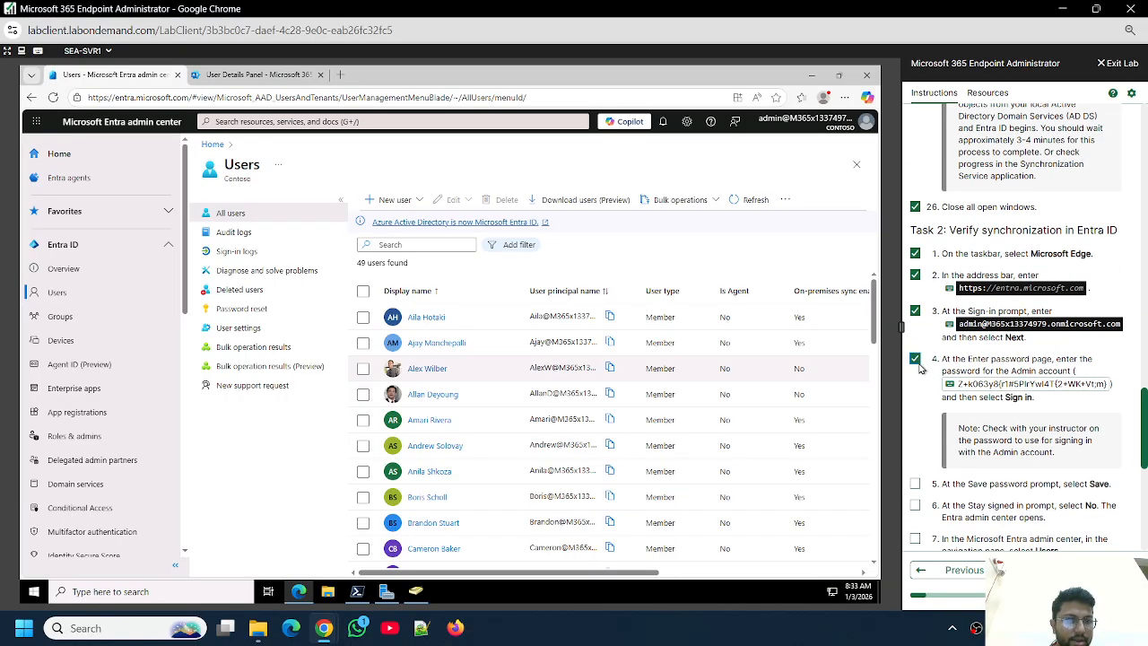
# Step: Mark instructions 5 to 8 of Task 2 as complete and check the full On-premises sync enabled column in the users list
pyautogui.scroll(-4, 937, 408)
pyautogui.click(915, 260)
pyautogui.click(915, 282)
pyautogui.click(915, 314)
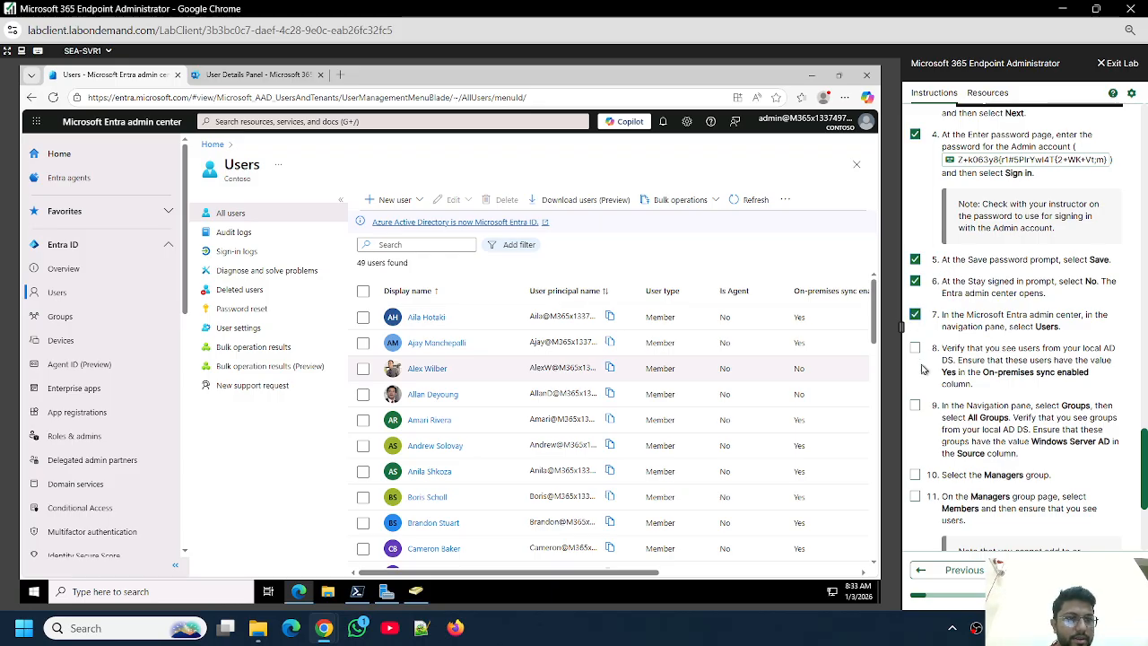
pyautogui.click(915, 348)
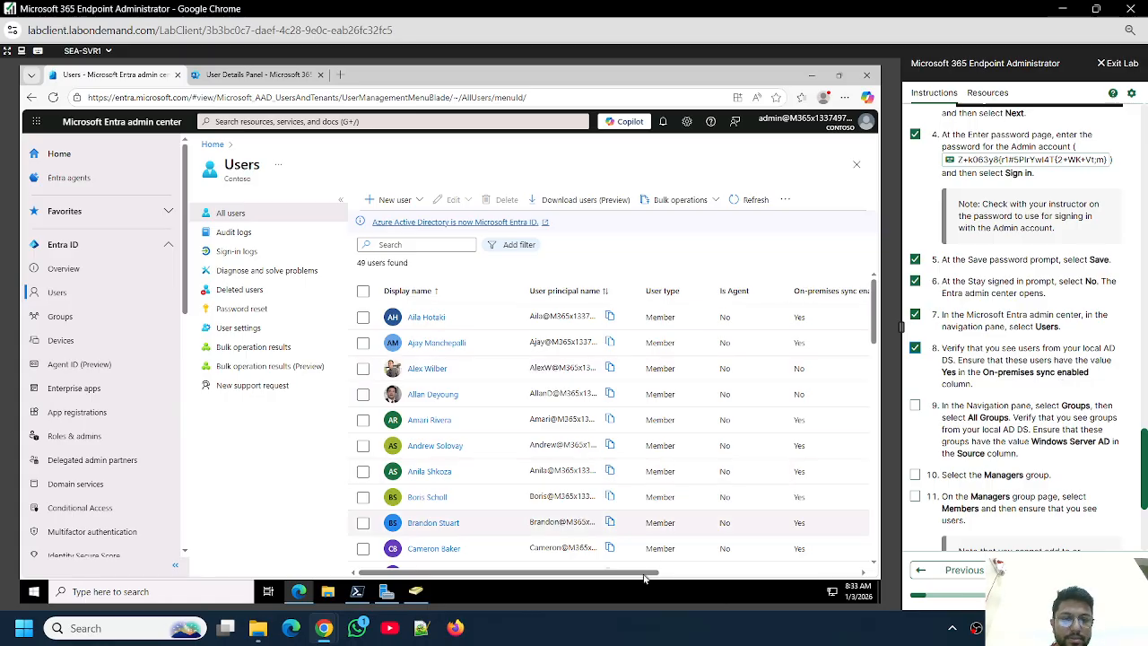
pyautogui.moveTo(660, 574); pyautogui.dragTo(725, 576)
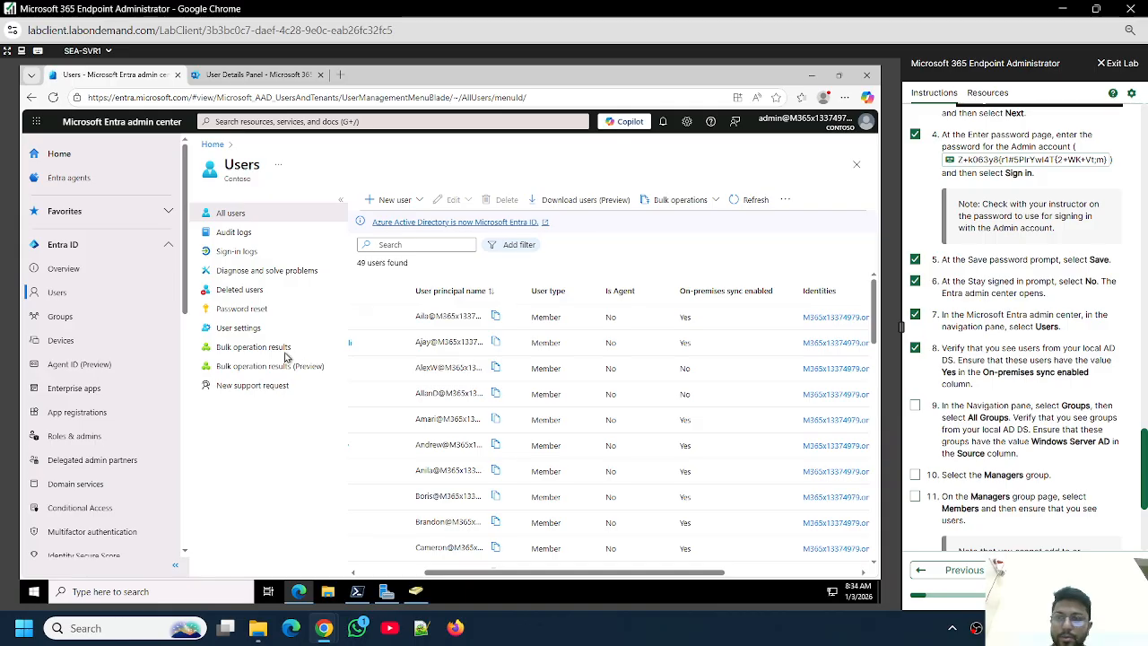
# Step: Open the list of all groups in Entra ID to check the groups from the local AD DS, and mark instruction 9 as complete
pyautogui.click(67, 318)
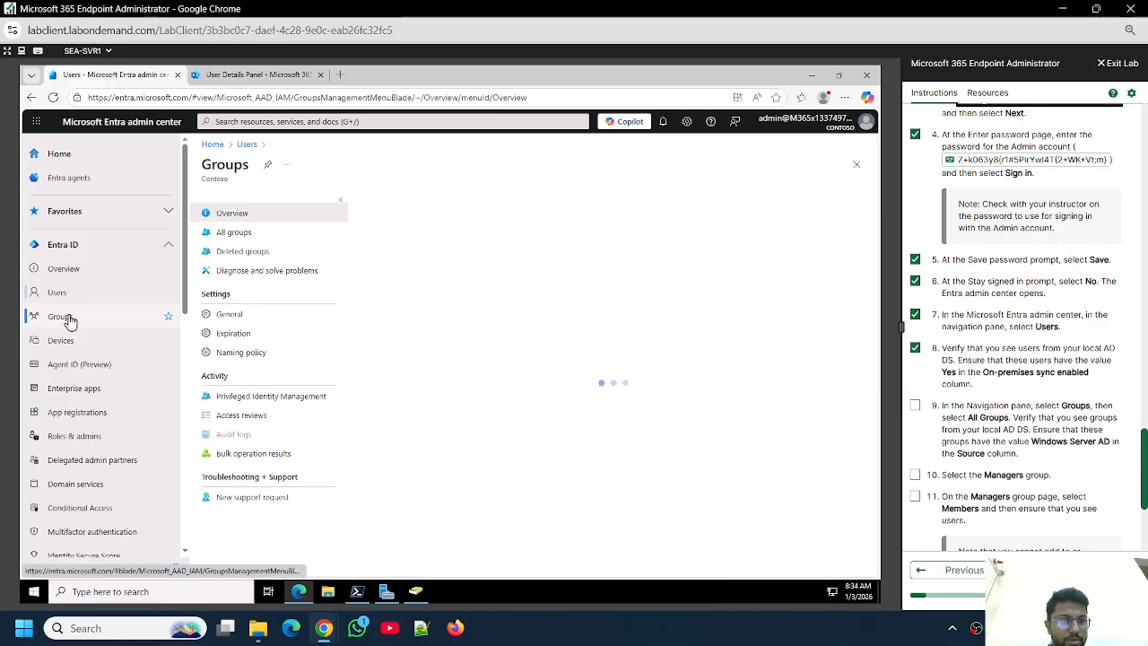
pyautogui.click(242, 235)
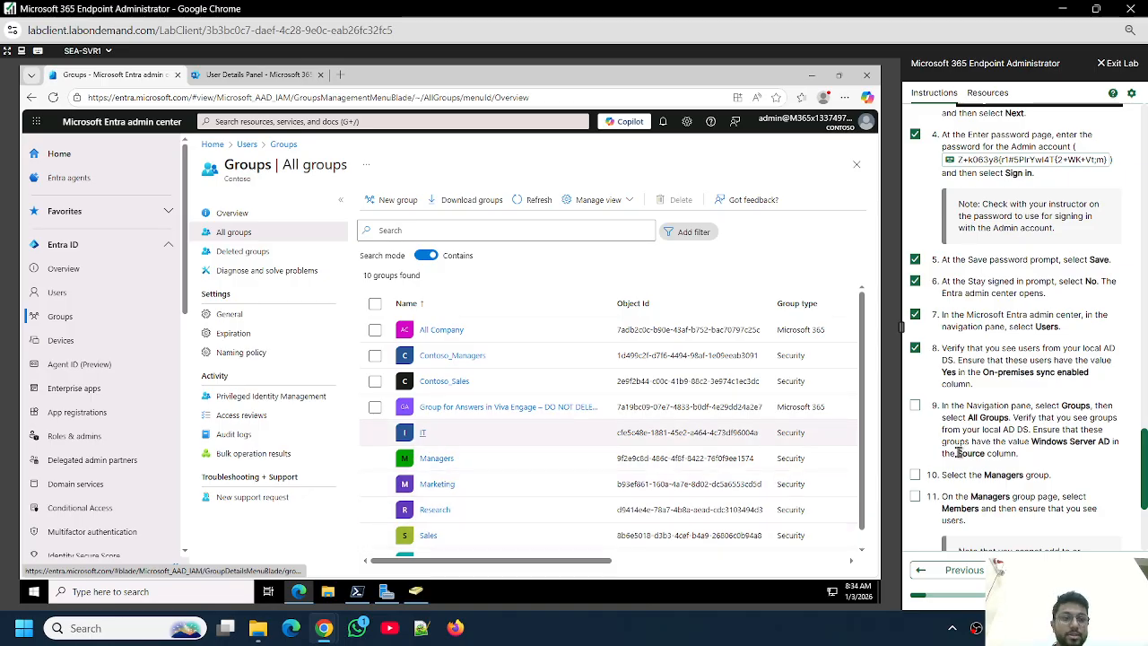
pyautogui.click(915, 405)
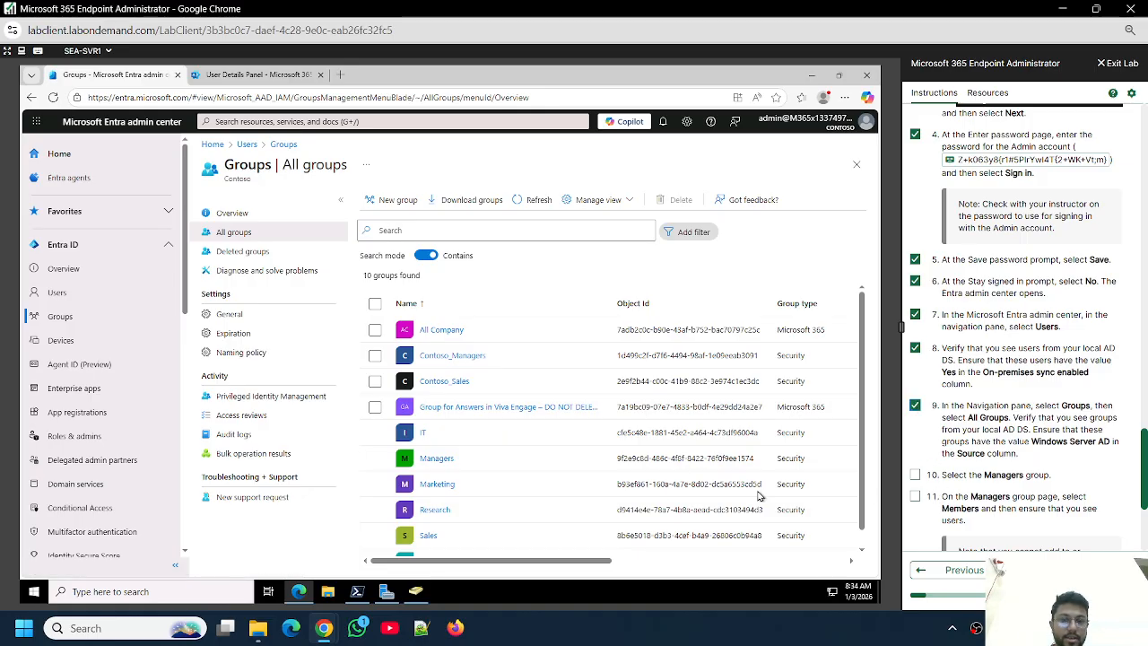
# Step: Open the Managers group's member list to check its users, and mark instructions 10 to 12 as complete
pyautogui.click(440, 465)
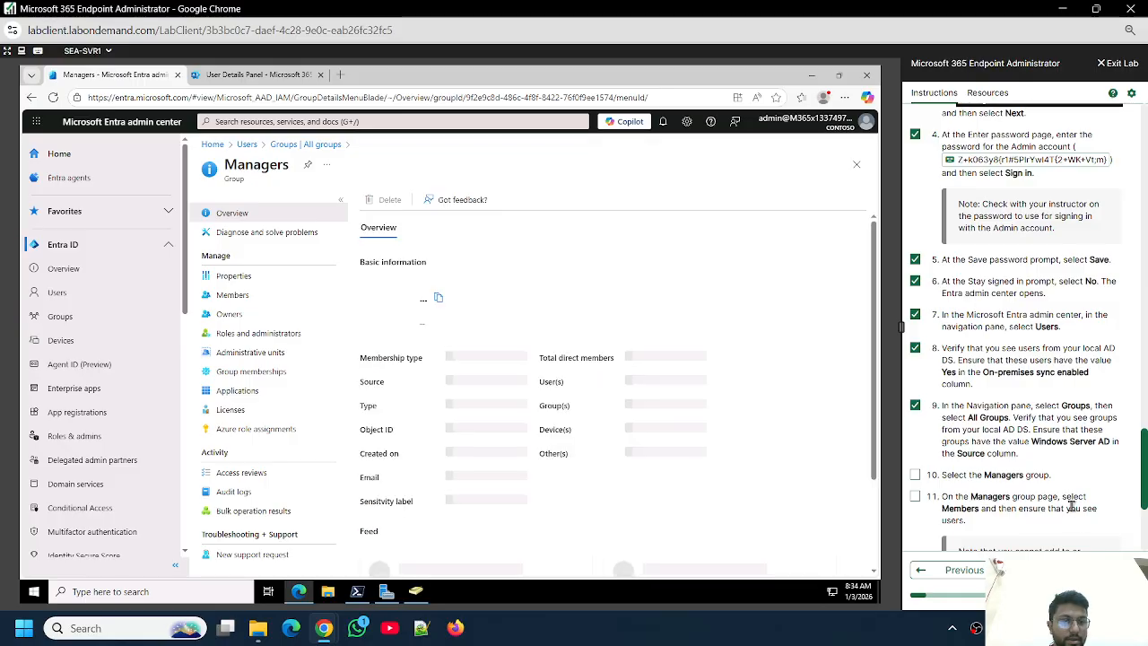
pyautogui.click(235, 296)
pyautogui.click(915, 475)
pyautogui.scroll(-3, 962, 476)
pyautogui.click(915, 272)
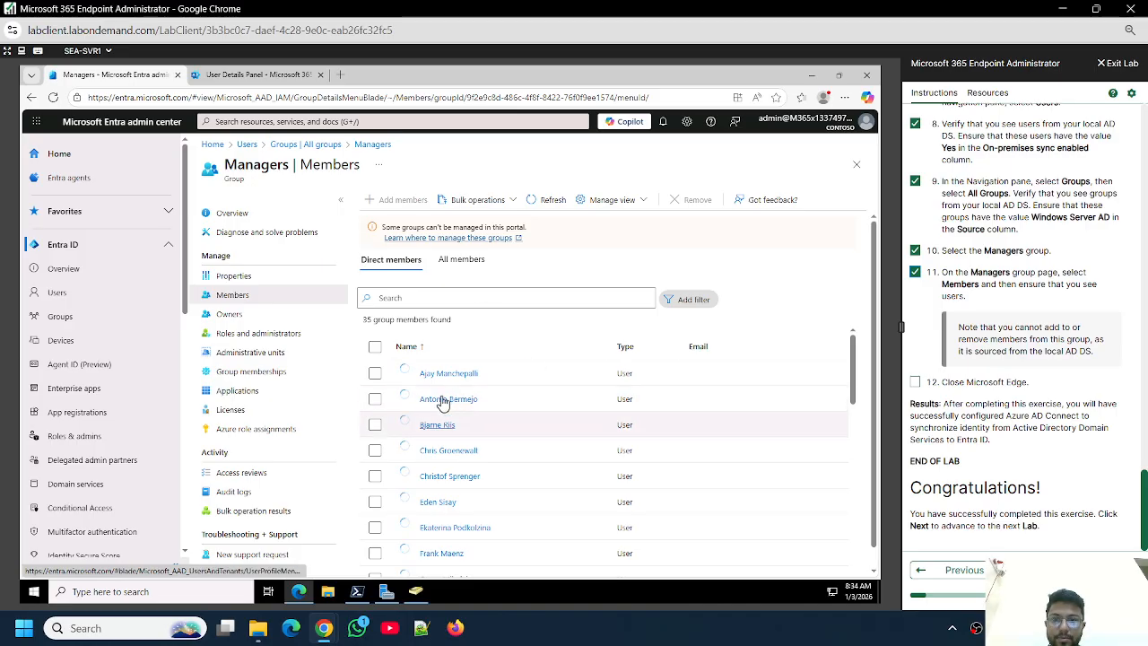
pyautogui.click(916, 384)
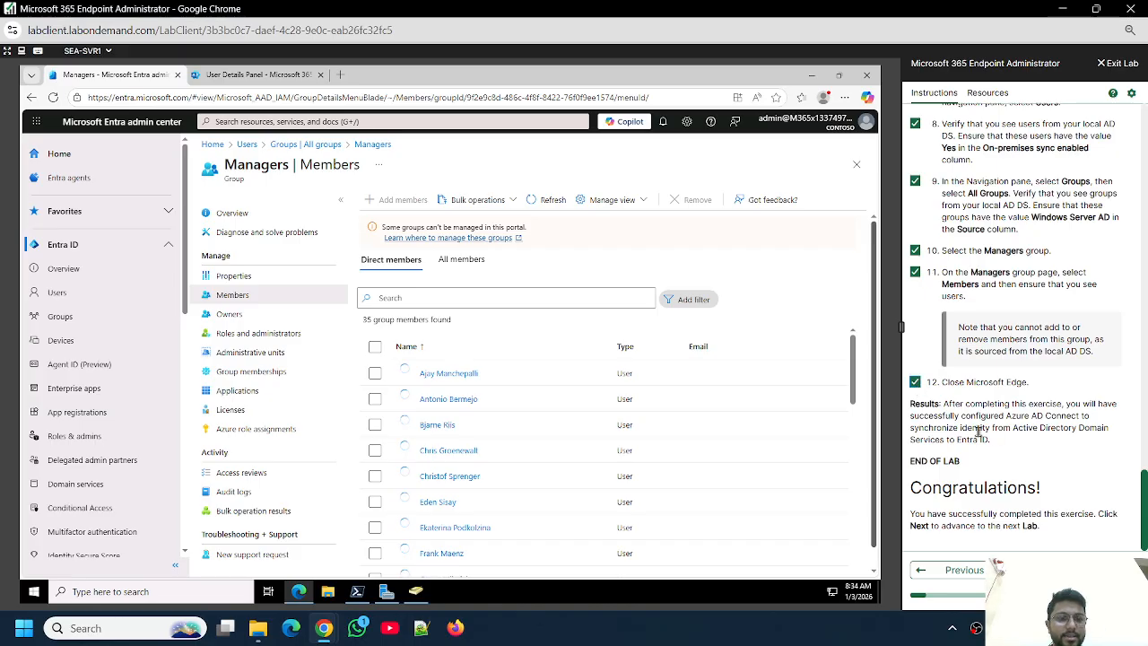